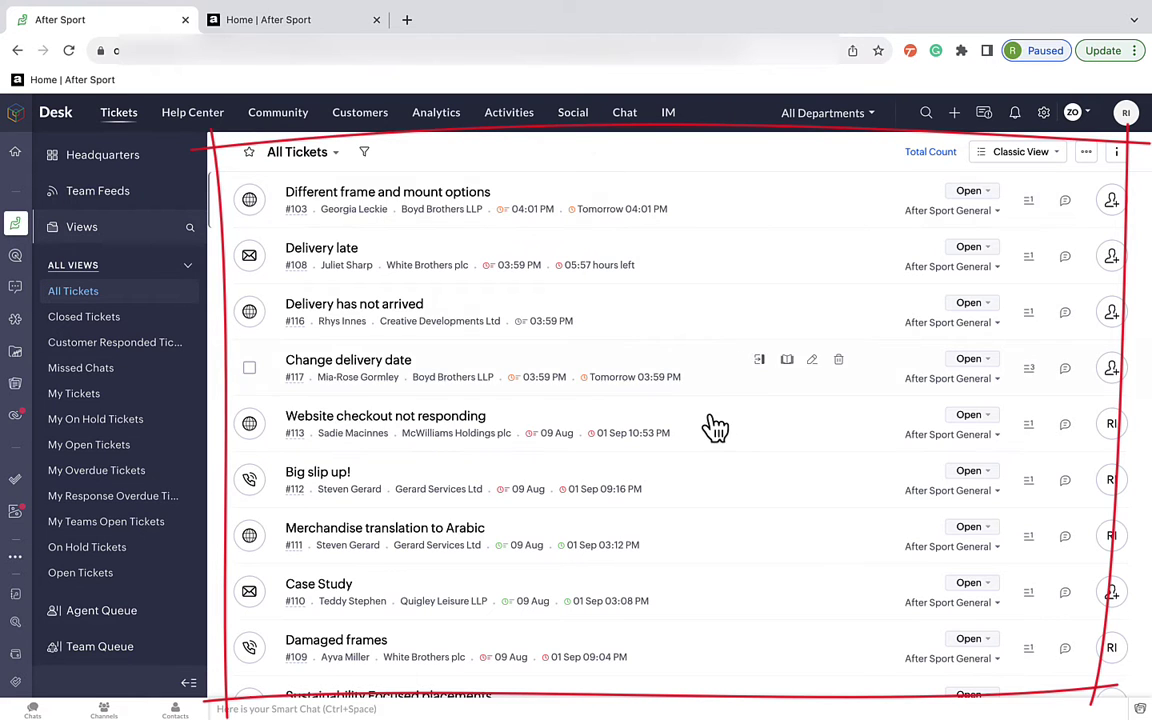
Scroll down and back up through the All Tickets list to review the open tickets.
{"action": "scroll", "coordinate": [715, 420], "scroll_direction": "down", "scroll_amount": 3}
{"action": "scroll", "coordinate": [715, 413], "scroll_direction": "down", "scroll_amount": 3}
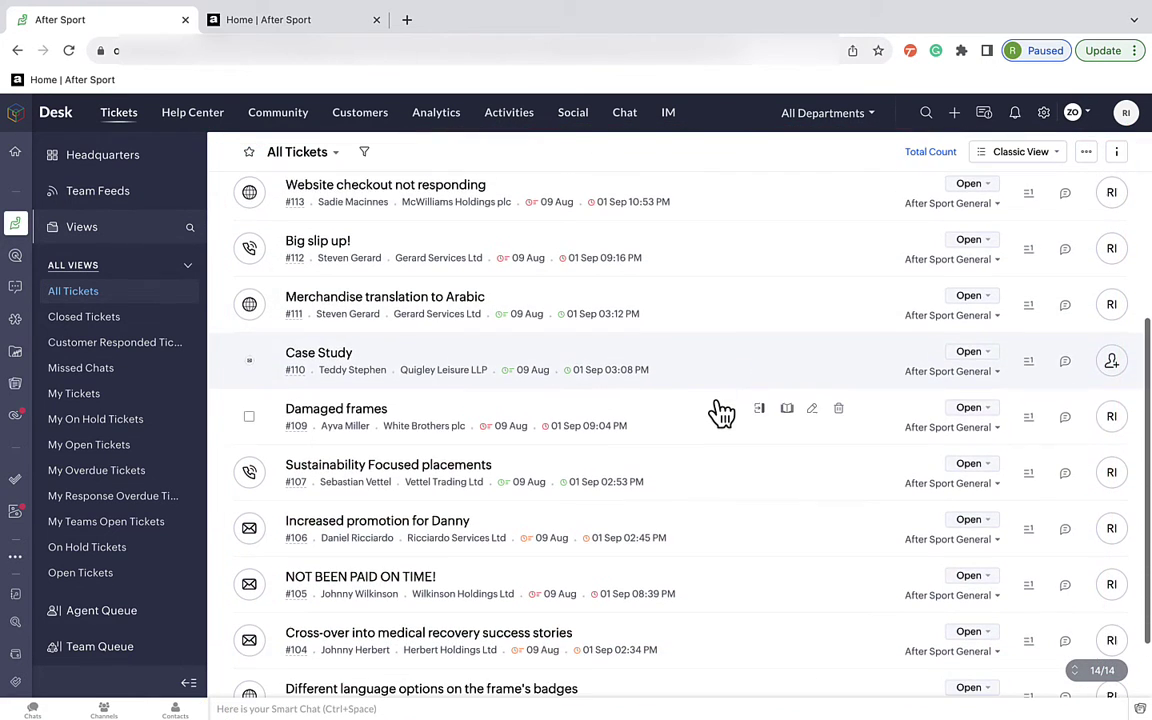
{"action": "scroll", "coordinate": [718, 411], "scroll_direction": "down", "scroll_amount": 2}
{"action": "scroll", "coordinate": [722, 410], "scroll_direction": "up", "scroll_amount": 5}
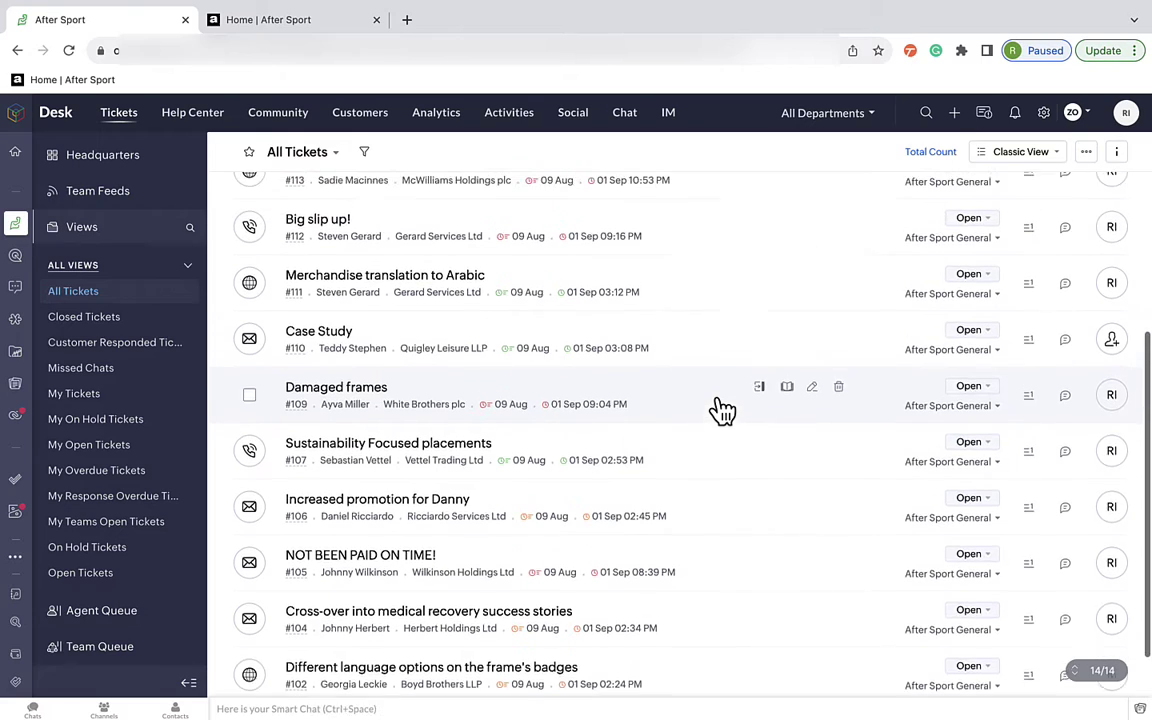
{"action": "scroll", "coordinate": [722, 410], "scroll_direction": "up", "scroll_amount": 3}
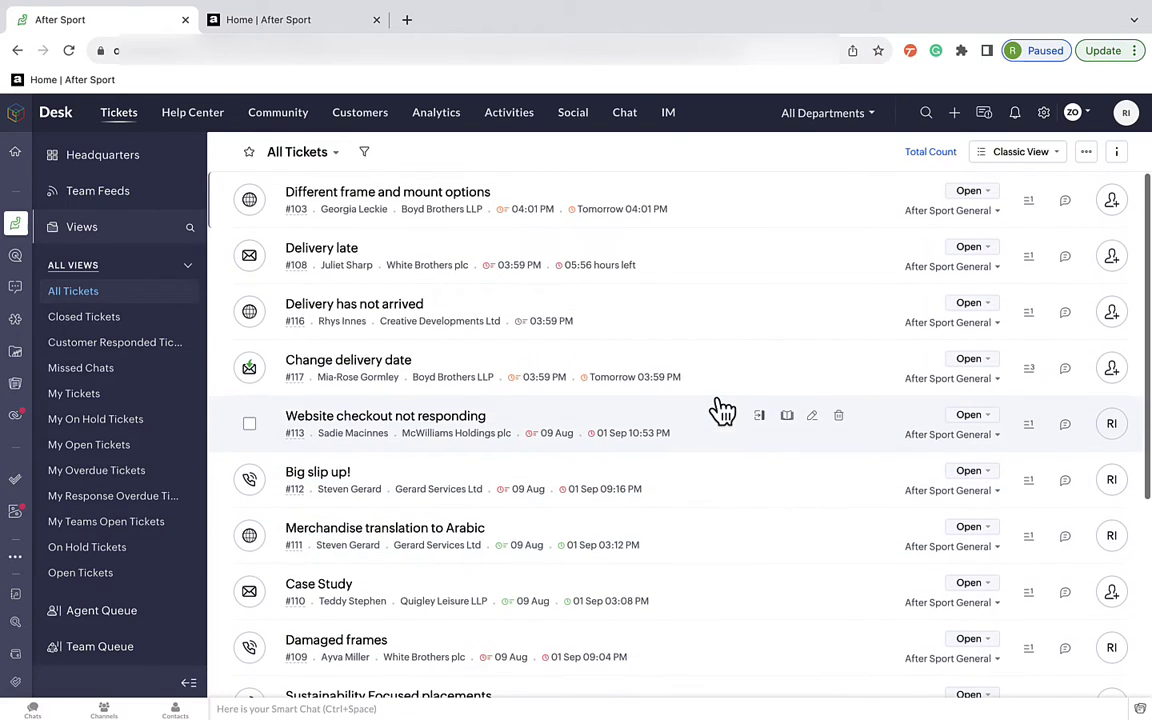
Move ticket #117 'Change delivery date' to the Distribution Team, then return to All Tickets.
{"action": "left_click", "coordinate": [398, 361]}
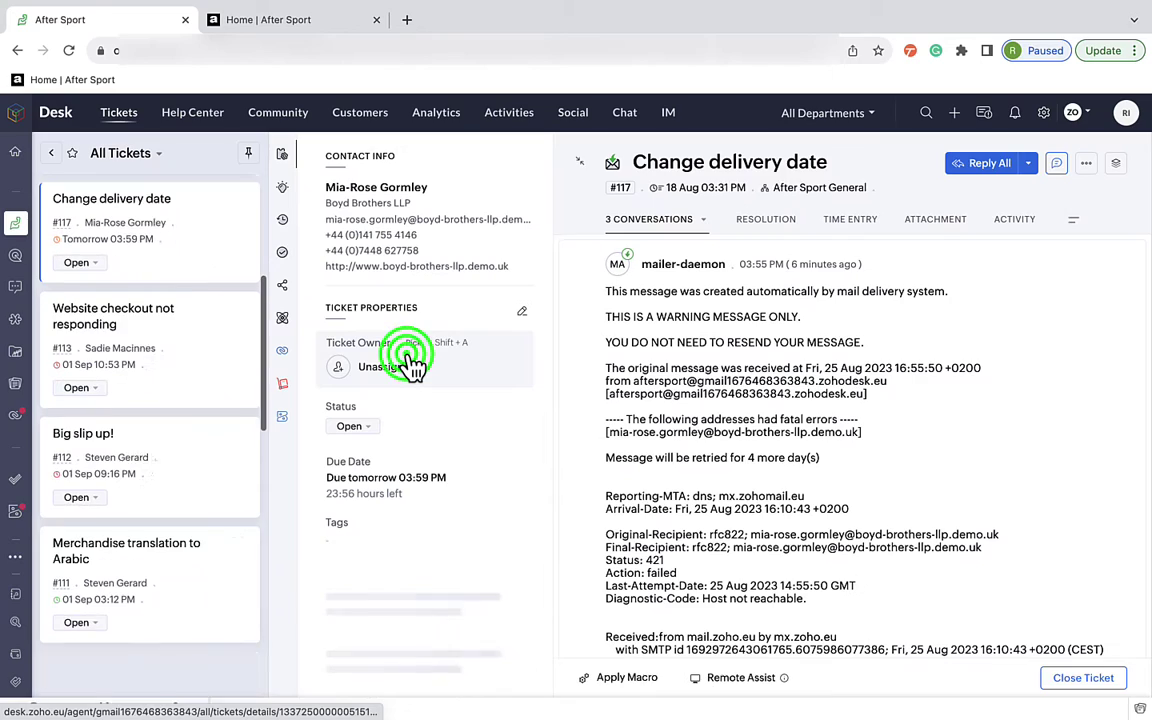
{"action": "left_click", "coordinate": [1087, 163]}
{"action": "left_click", "coordinate": [1030, 228]}
{"action": "left_click", "coordinate": [1027, 222]}
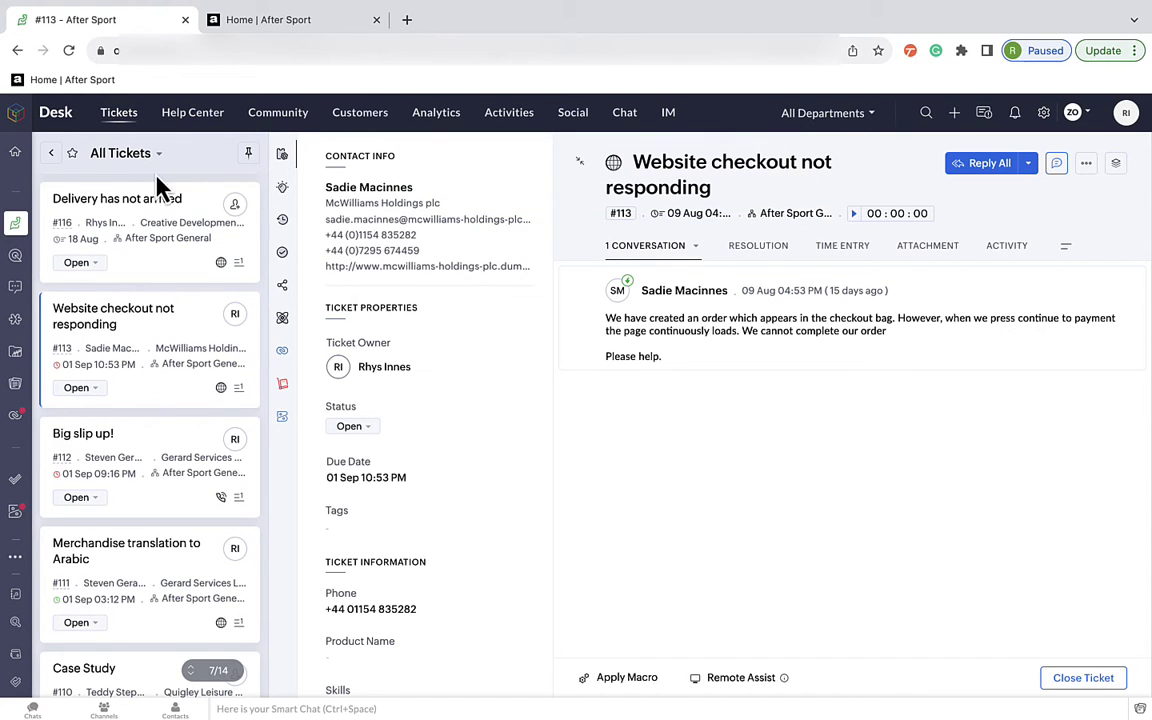
{"action": "left_click", "coordinate": [49, 154]}
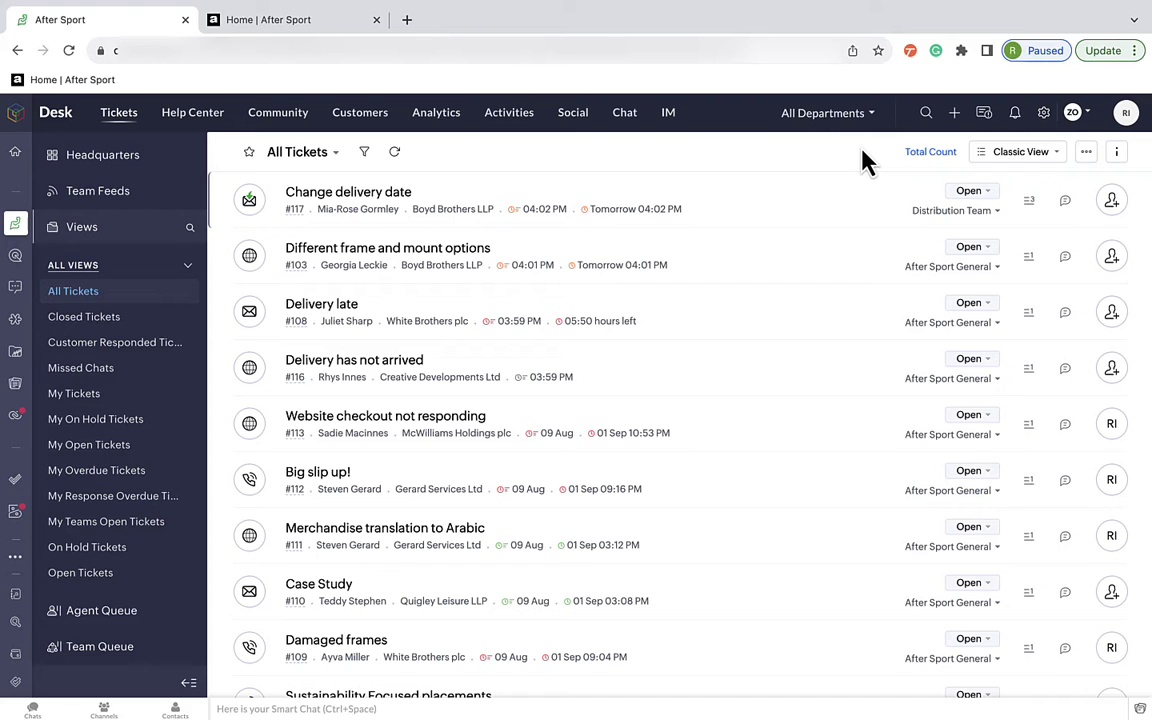
Open Assignment Rules in setup, start a new direct assignment, then discard the empty form.
{"action": "left_click", "coordinate": [1046, 122]}
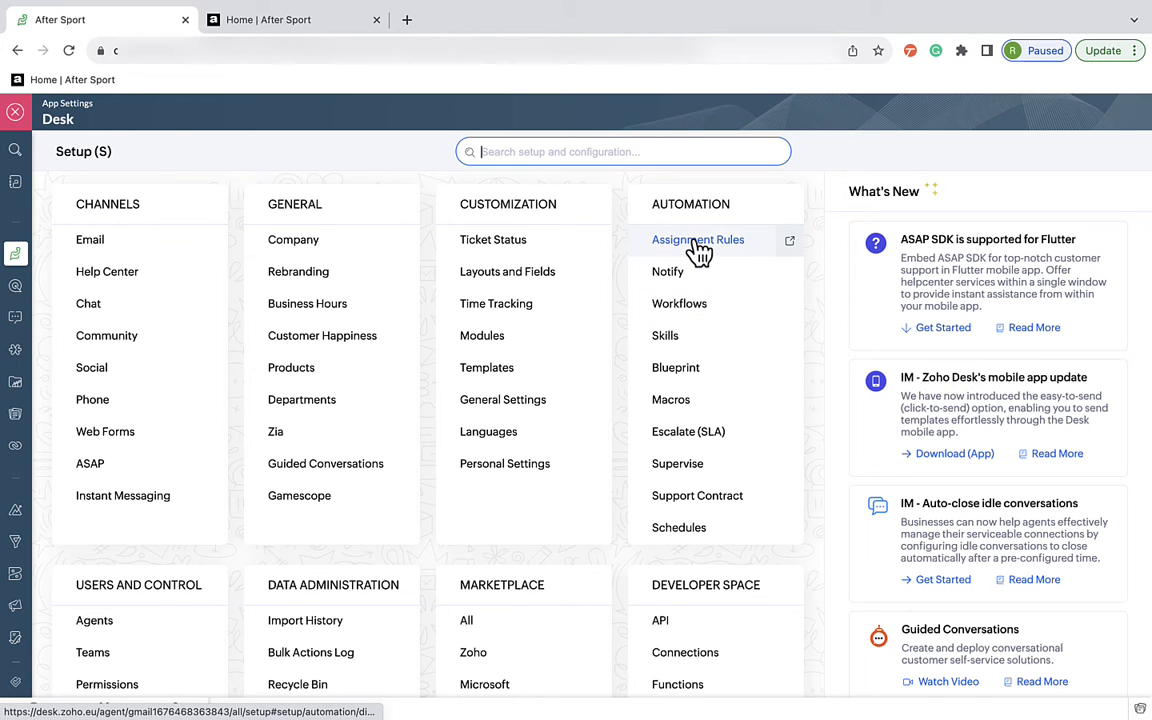
{"action": "left_click", "coordinate": [698, 245]}
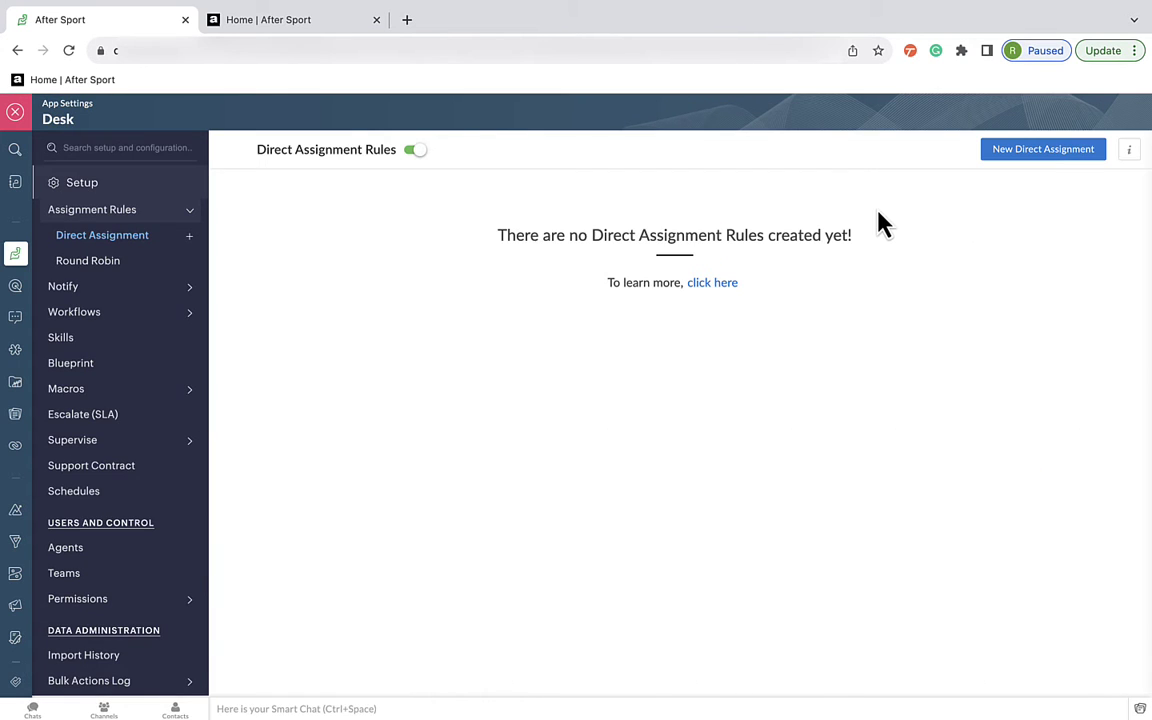
{"action": "left_click", "coordinate": [1001, 162]}
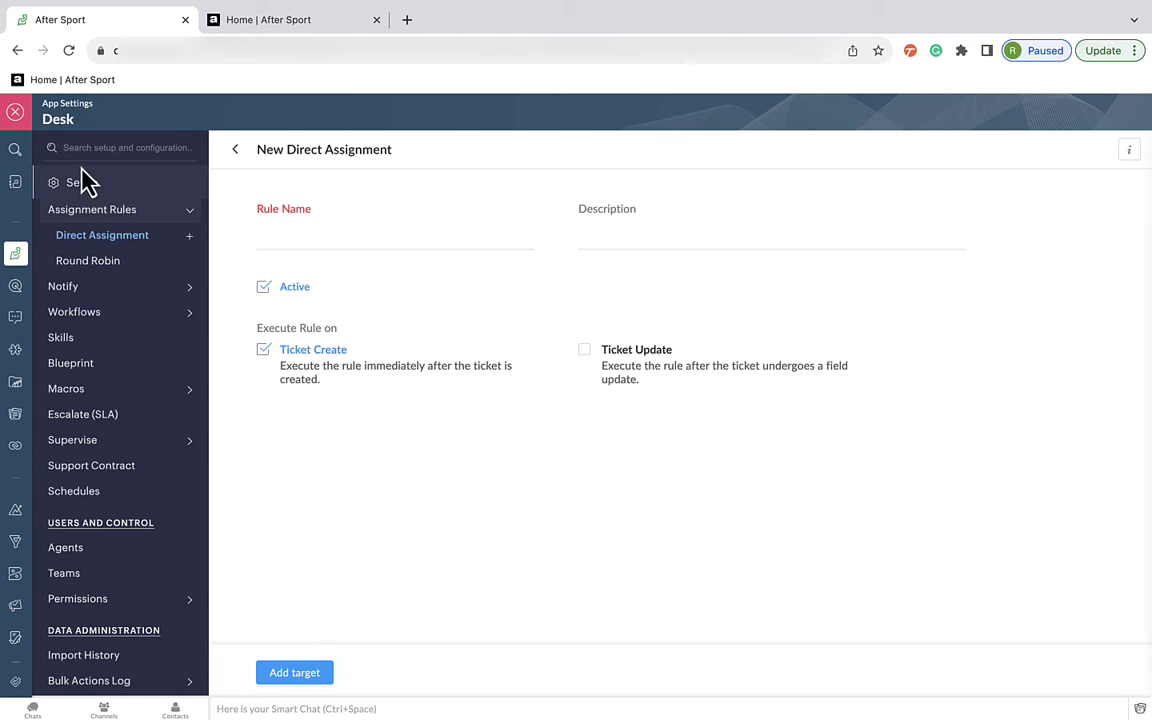
{"action": "left_click", "coordinate": [16, 115]}
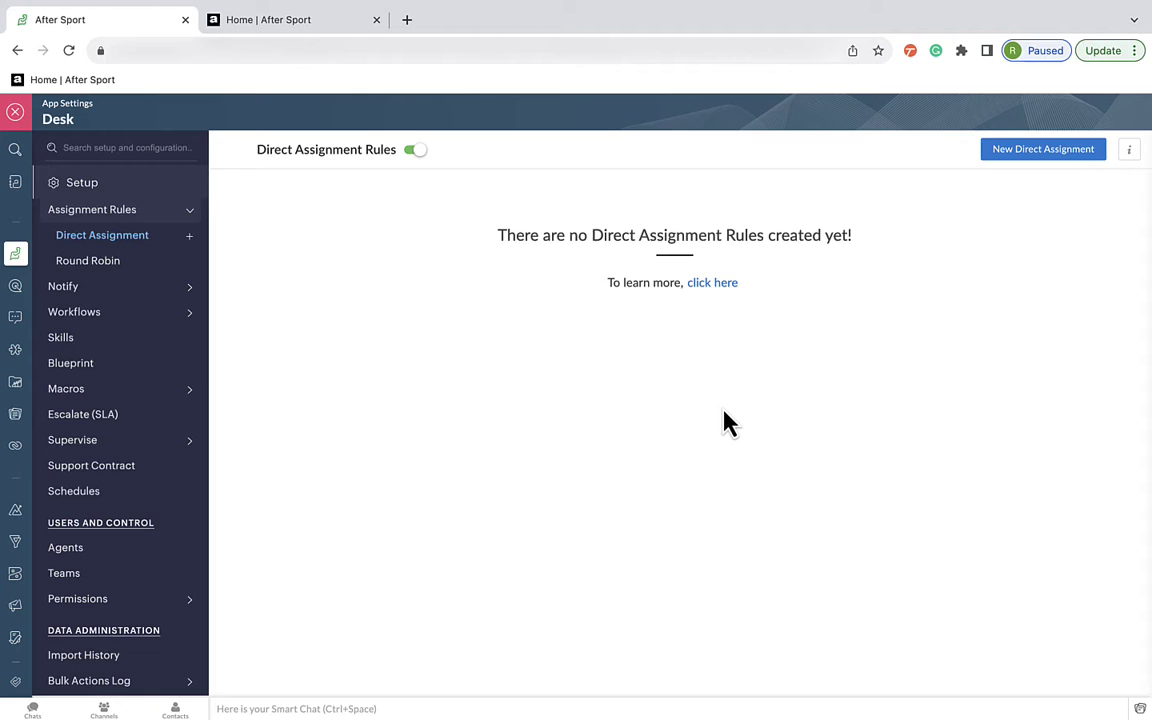
Create rule 'Delivery issues' described as sending delivery tickets to the distribution team, also running on ticket update.
{"action": "left_click", "coordinate": [1002, 155]}
{"action": "left_click", "coordinate": [370, 234]}
{"action": "type", "text": "Delivery issues"}
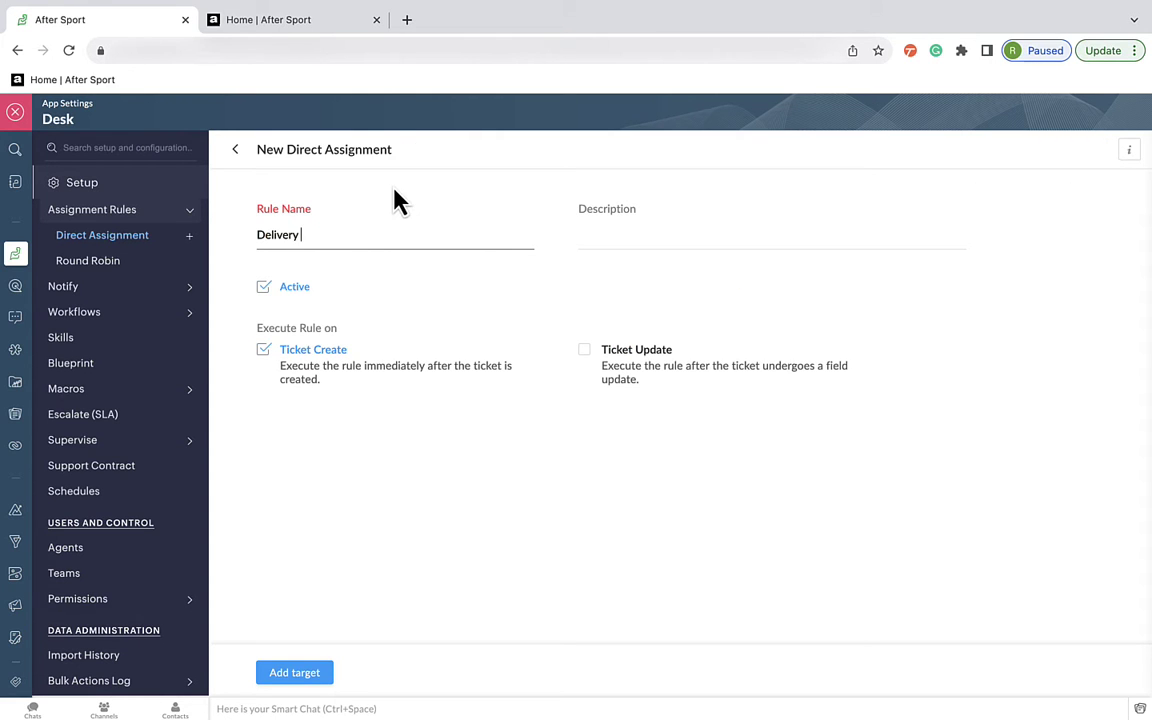
{"action": "left_click", "coordinate": [589, 231]}
{"action": "type", "text": "s"}
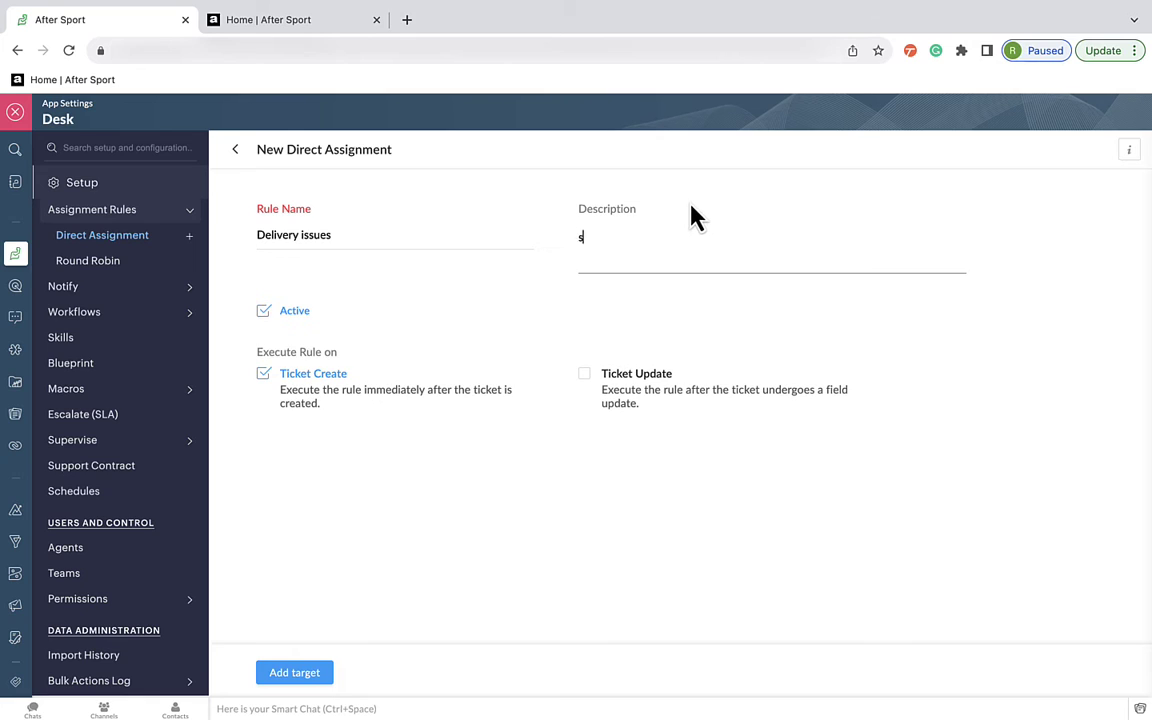
{"action": "type", "text": "end all tickets related to delivery to the distribution team"}
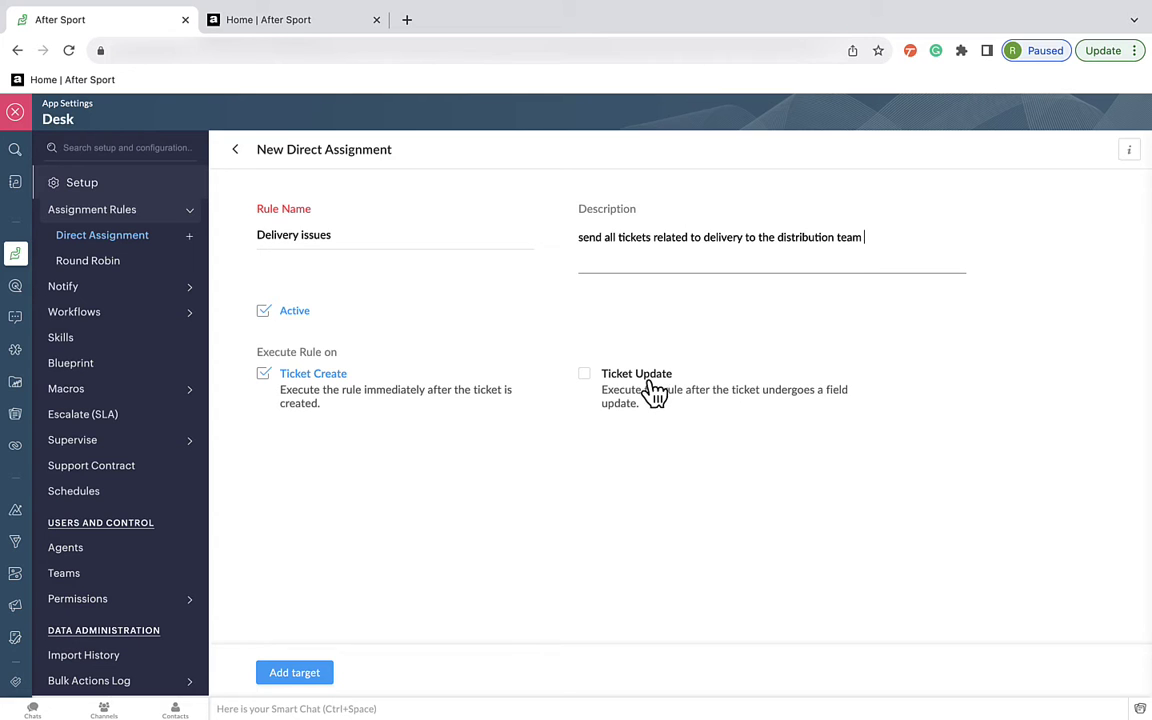
{"action": "left_click", "coordinate": [598, 377]}
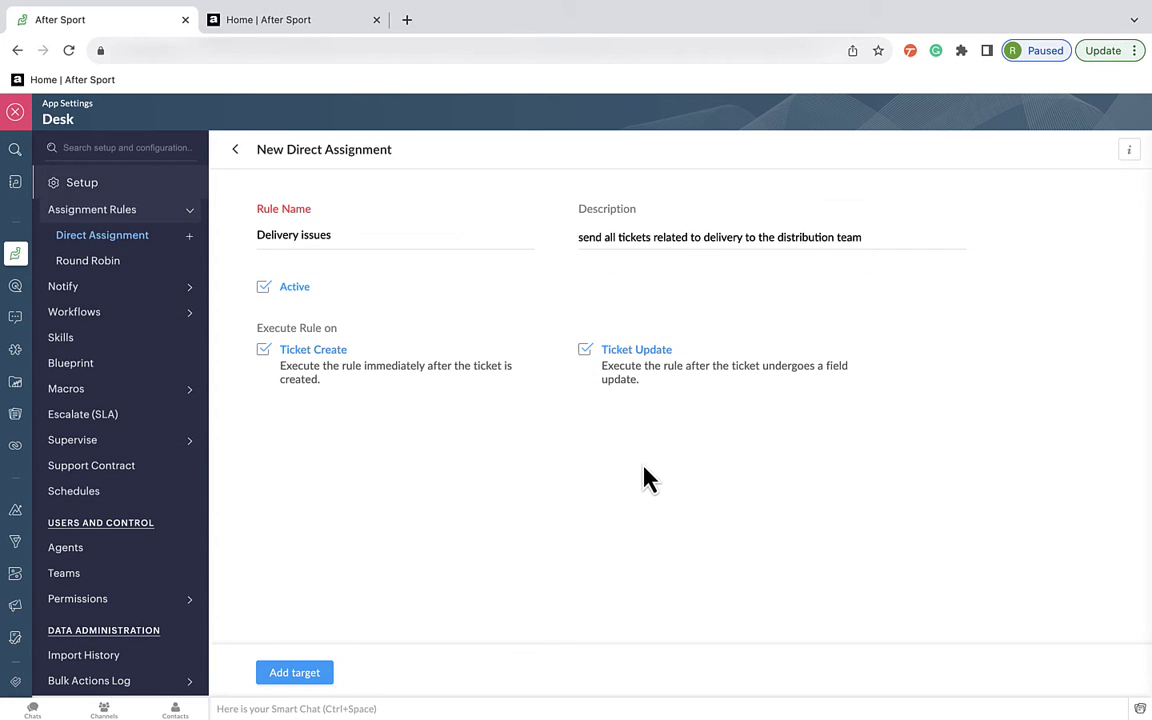
Add a rule target whose first criterion checks ticket Status (Open/Escalated).
{"action": "left_click", "coordinate": [283, 680]}
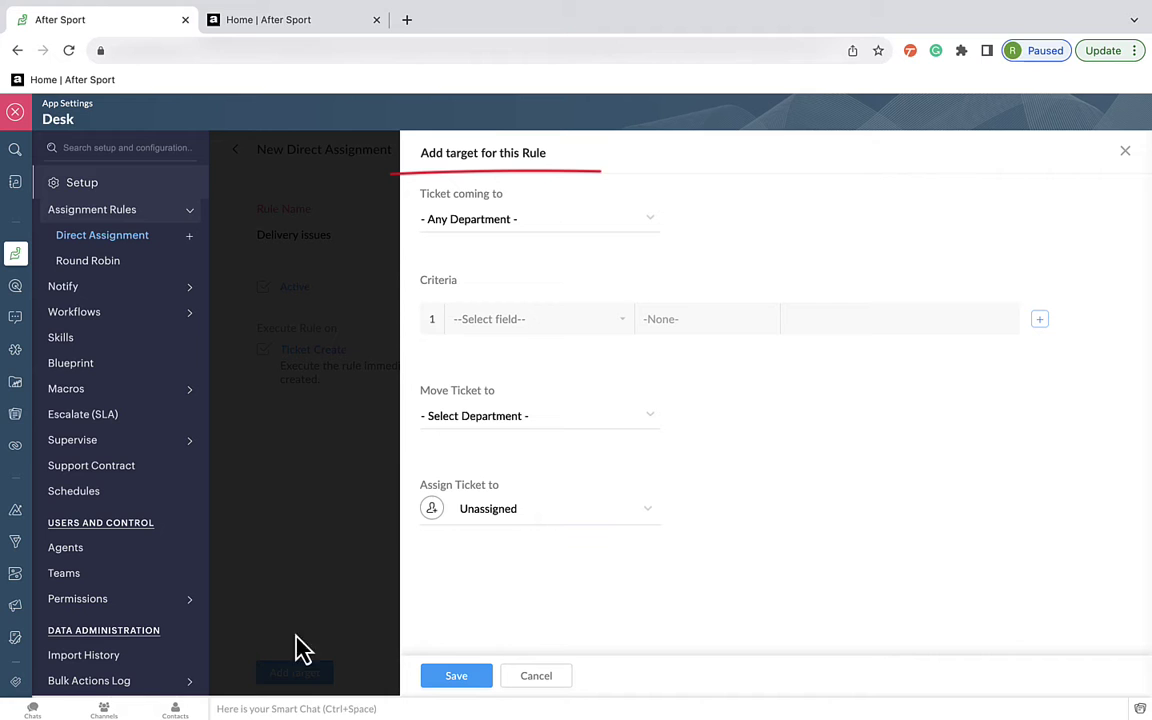
{"action": "left_click", "coordinate": [622, 325]}
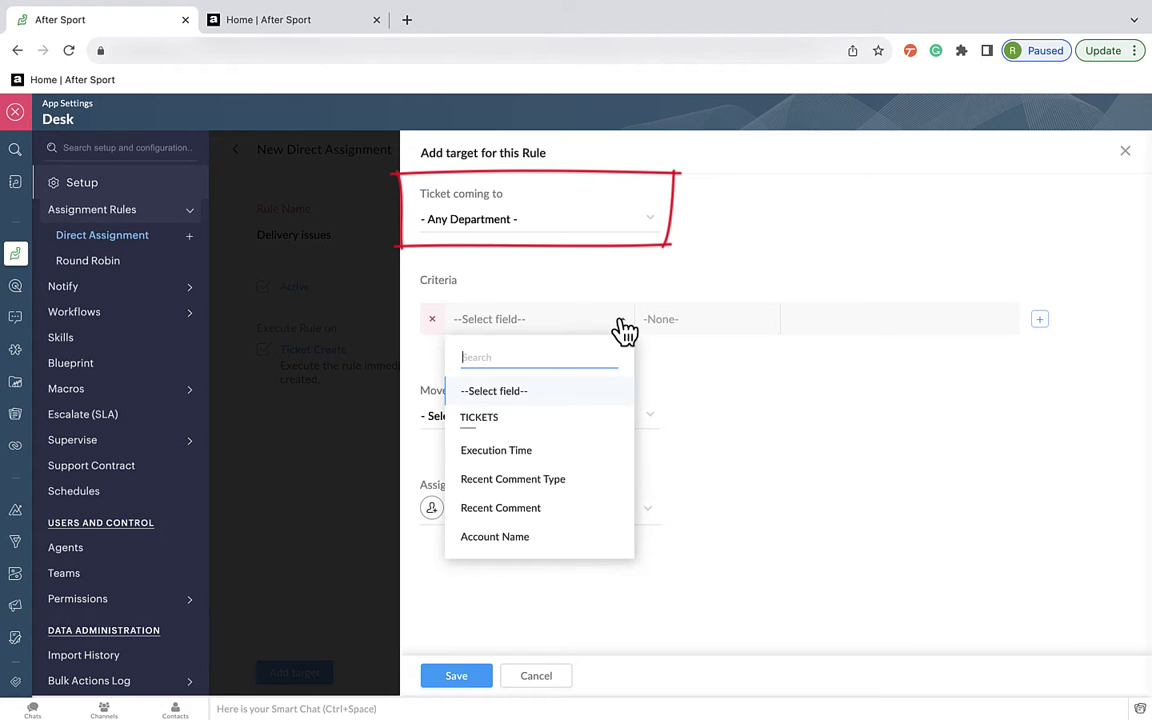
{"action": "scroll", "coordinate": [540, 480], "scroll_direction": "down", "scroll_amount": 3}
{"action": "left_click", "coordinate": [488, 544]}
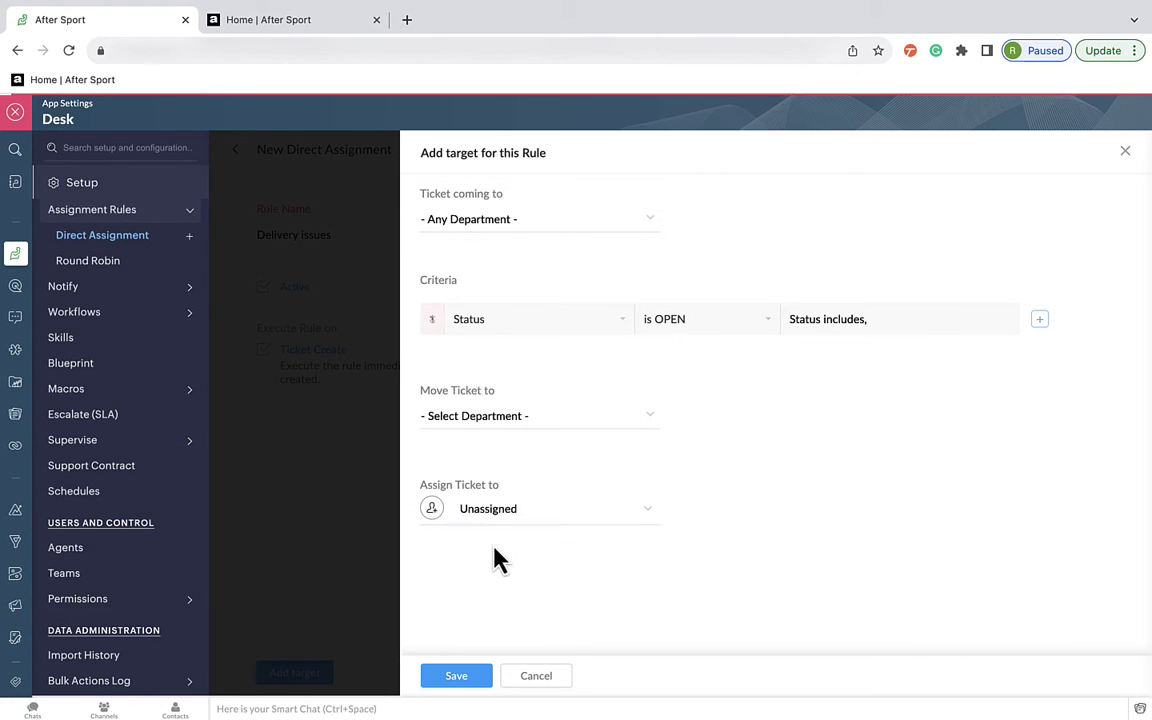
Add a second condition: Subject contains 'delivery'.
{"action": "left_click", "coordinate": [1039, 319]}
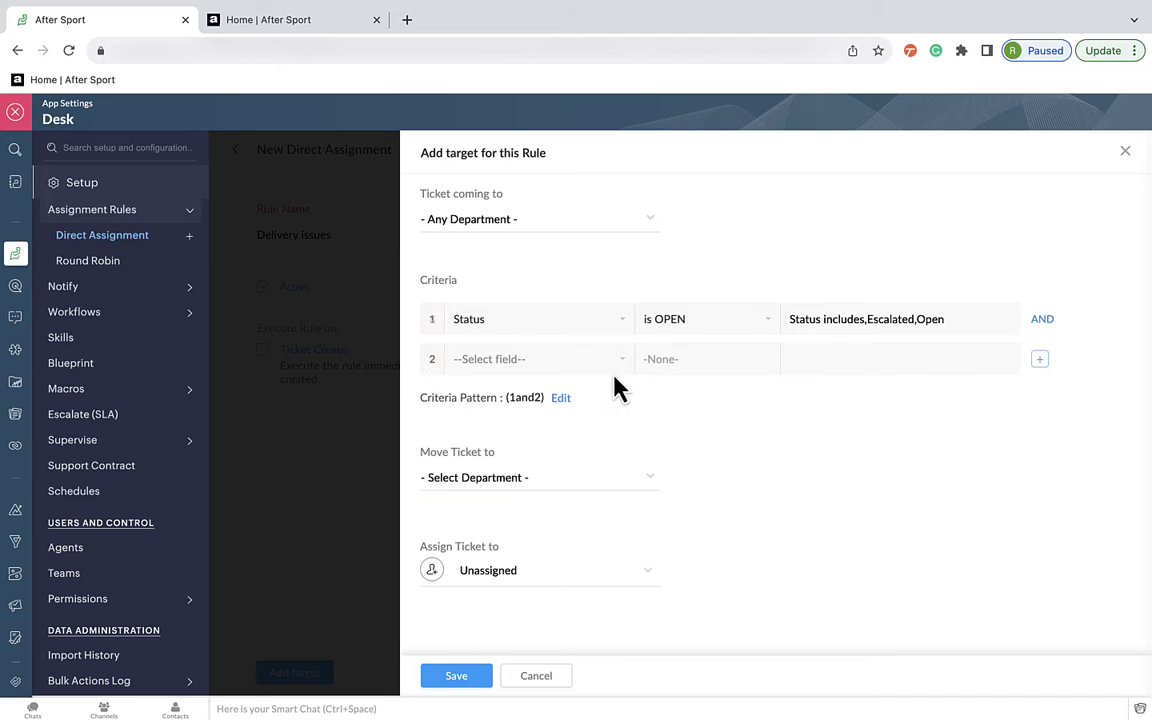
{"action": "left_click", "coordinate": [570, 359]}
{"action": "scroll", "coordinate": [550, 520], "scroll_direction": "down", "scroll_amount": 3}
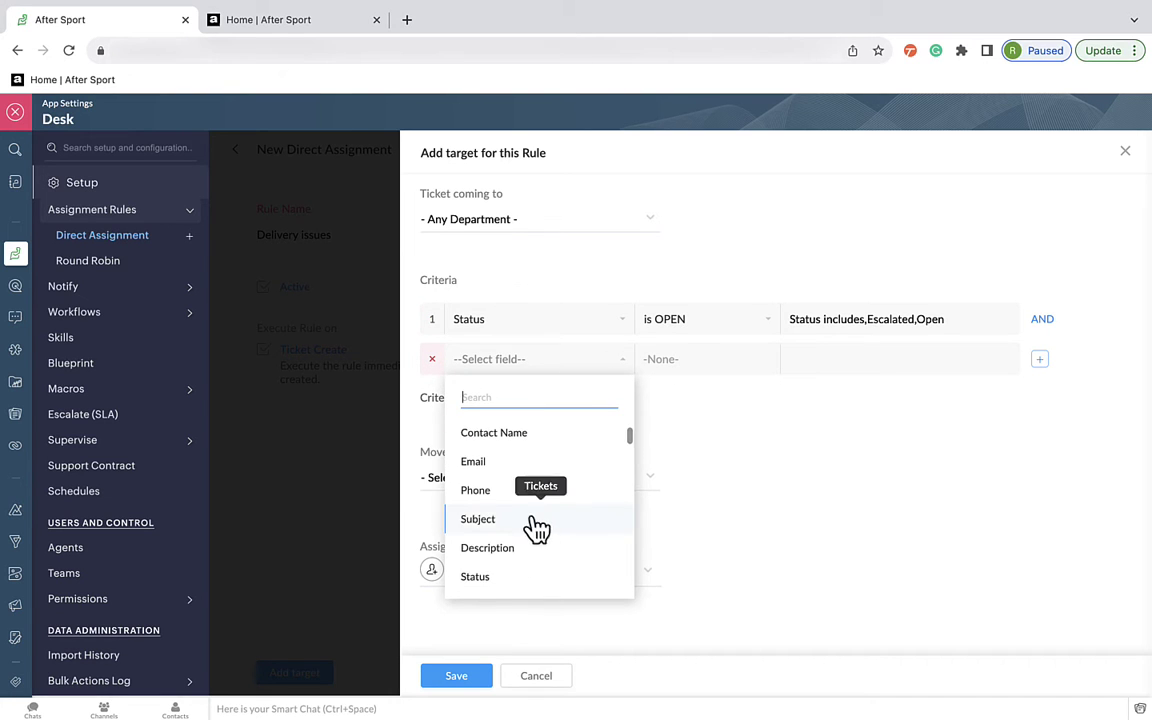
{"action": "left_click", "coordinate": [538, 524]}
{"action": "left_click", "coordinate": [705, 359]}
{"action": "left_click", "coordinate": [718, 525]}
{"action": "left_click", "coordinate": [833, 360]}
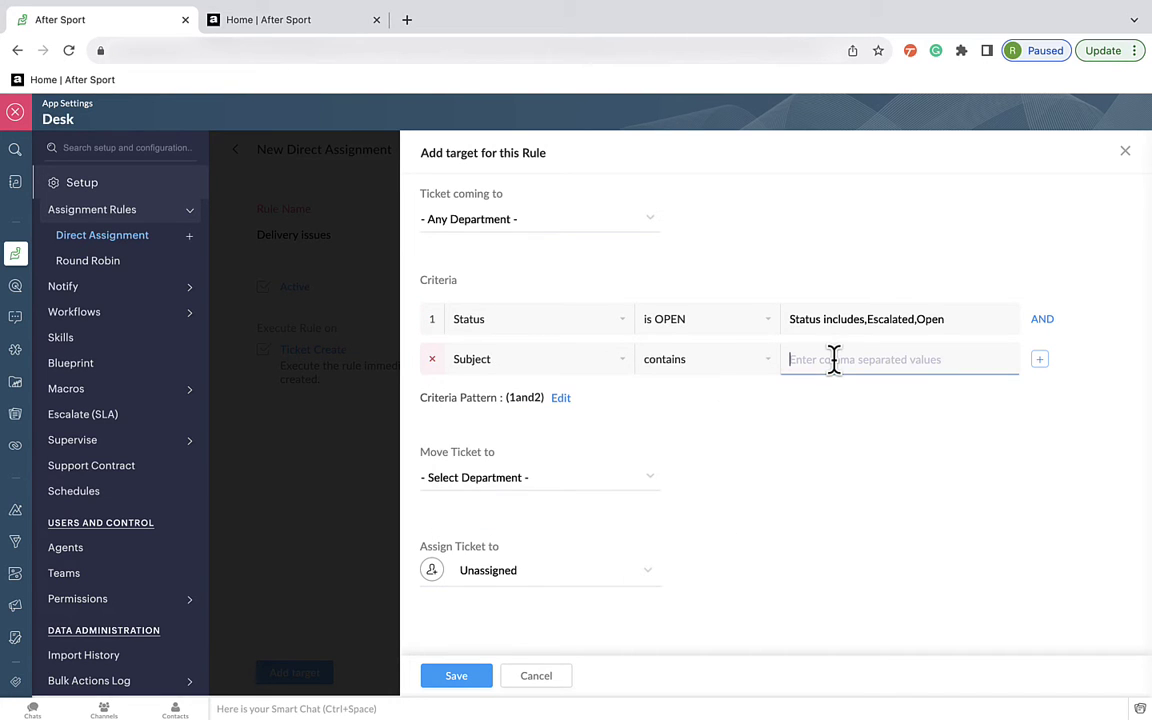
{"action": "type", "text": "delivery"}
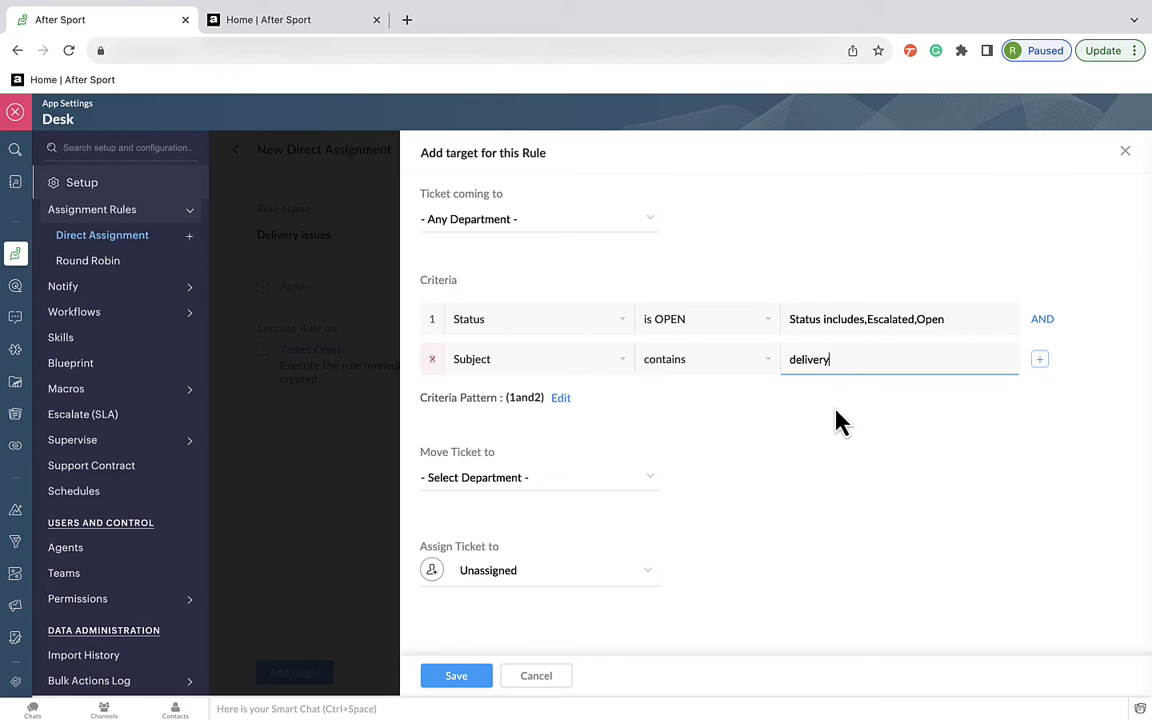
Move matching tickets to the Distribution Team and save the target.
{"action": "left_click", "coordinate": [650, 480]}
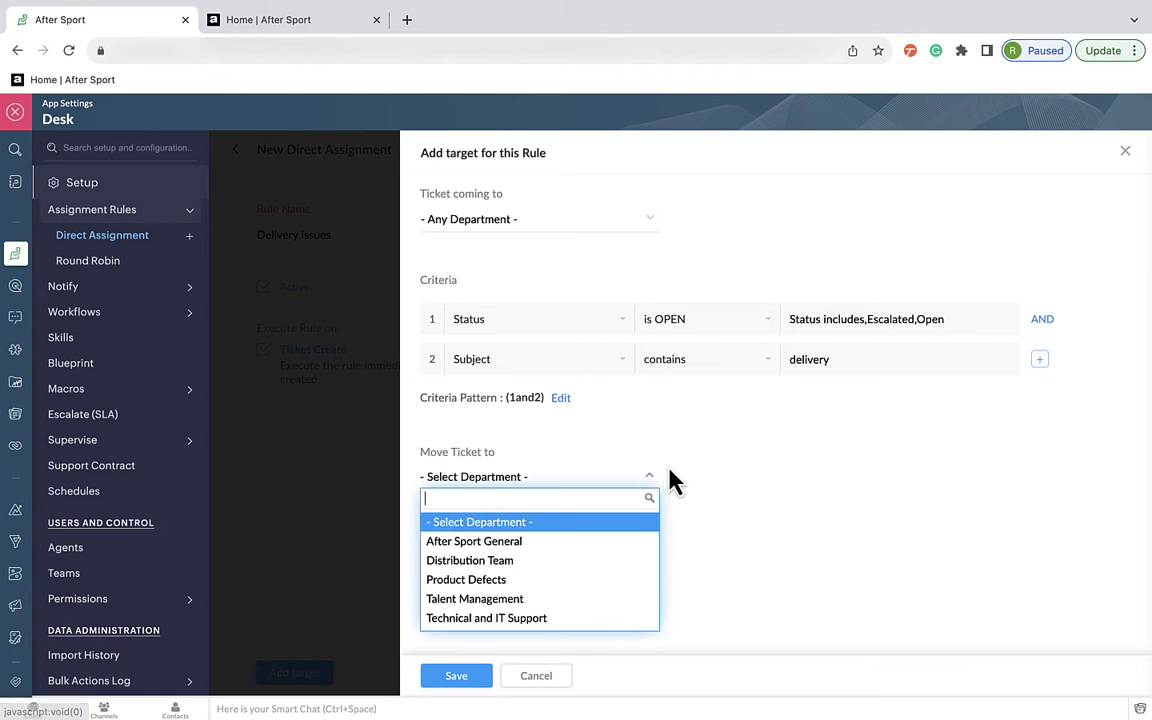
{"action": "left_click", "coordinate": [560, 562]}
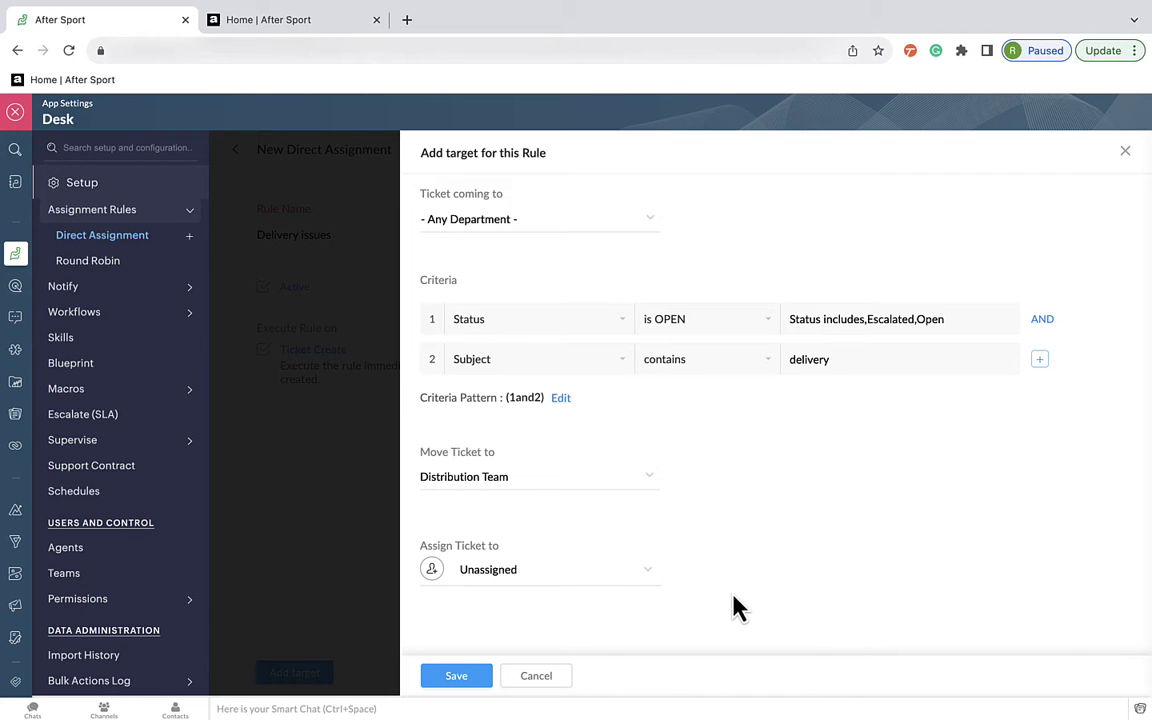
{"action": "left_click", "coordinate": [465, 679]}
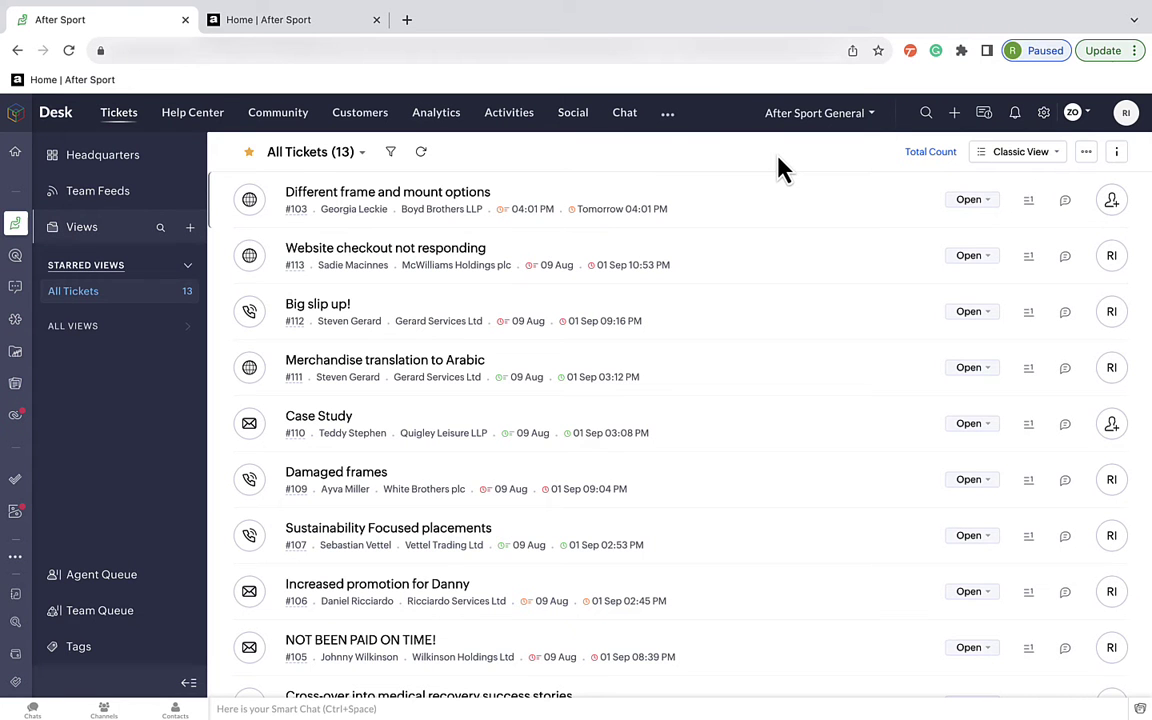
Switch the department view to Distribution Team to check its delivery tickets.
{"action": "left_click", "coordinate": [815, 113]}
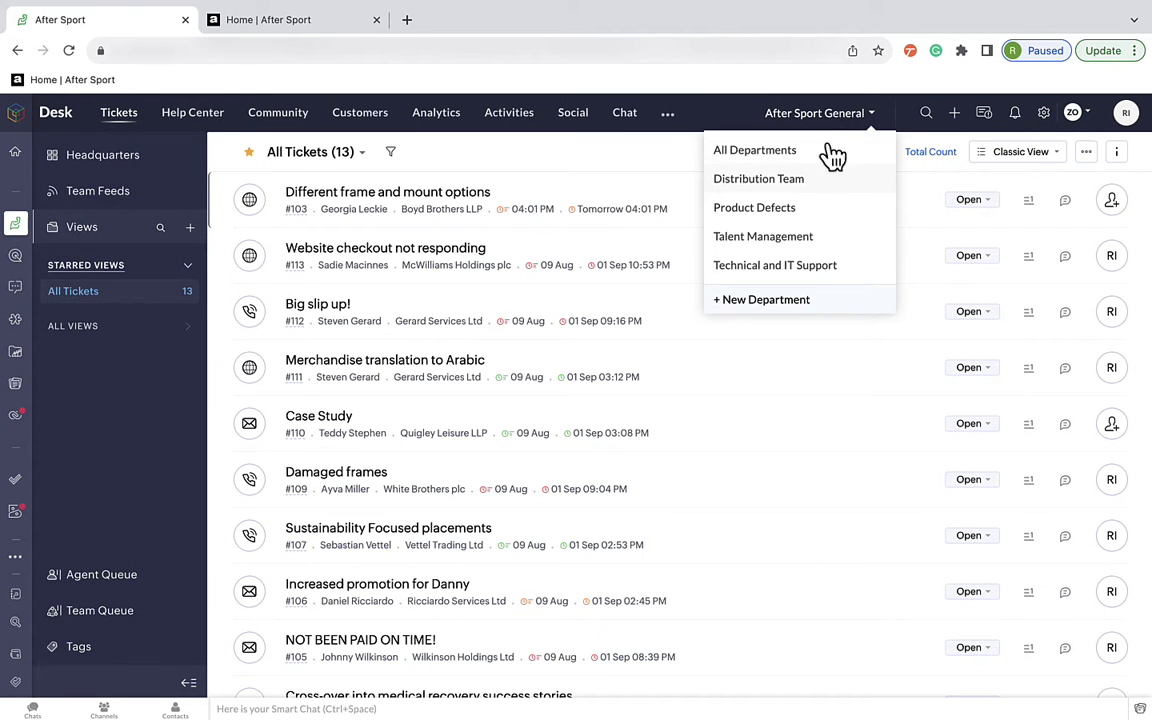
{"action": "left_click", "coordinate": [798, 180]}
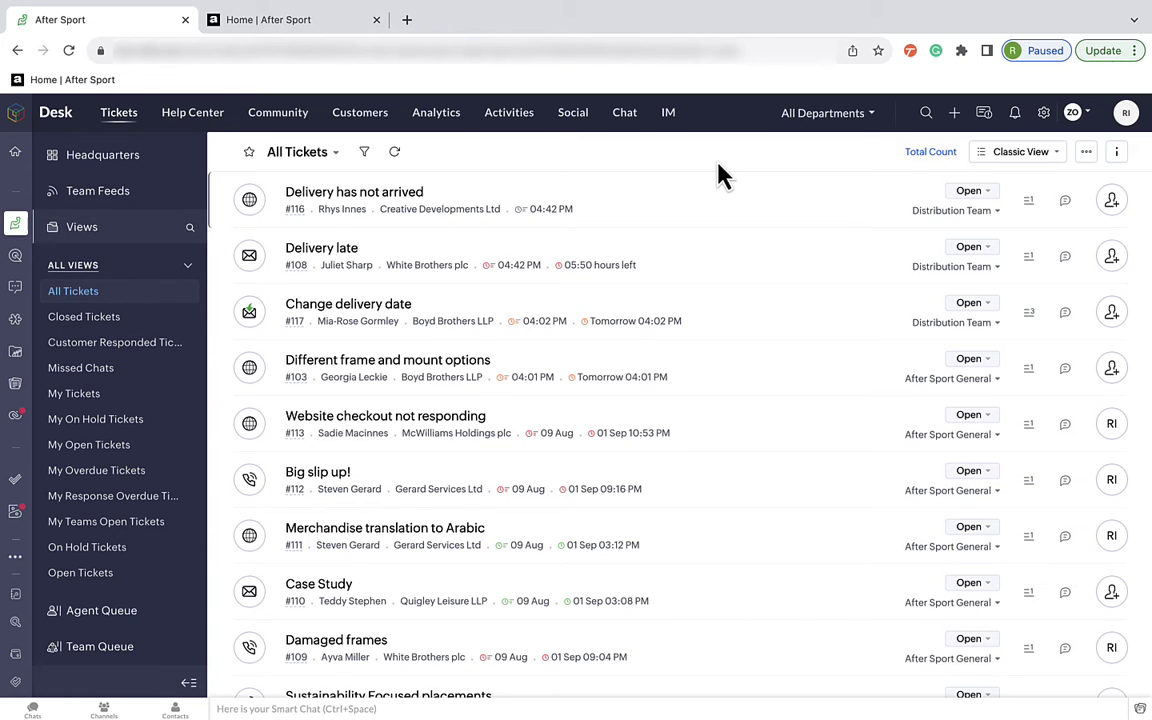
From setup, go to Assignment Rules and start a new direct assignment rule.
{"action": "left_click", "coordinate": [1044, 120]}
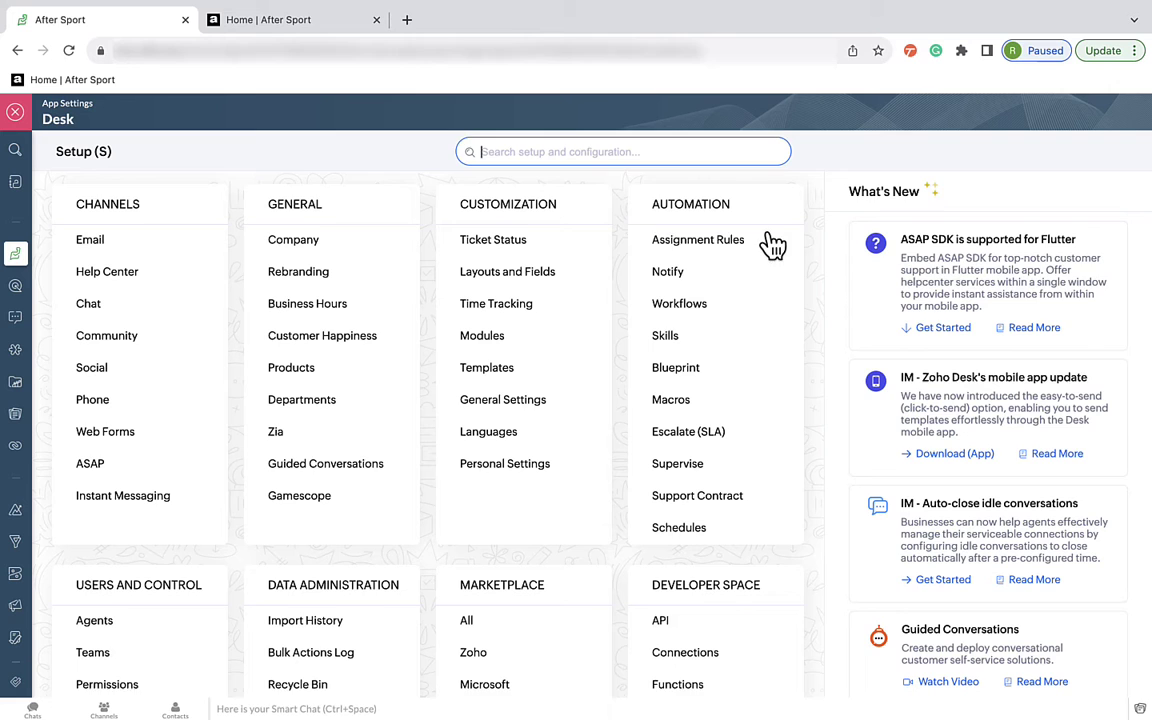
{"action": "left_click", "coordinate": [716, 244]}
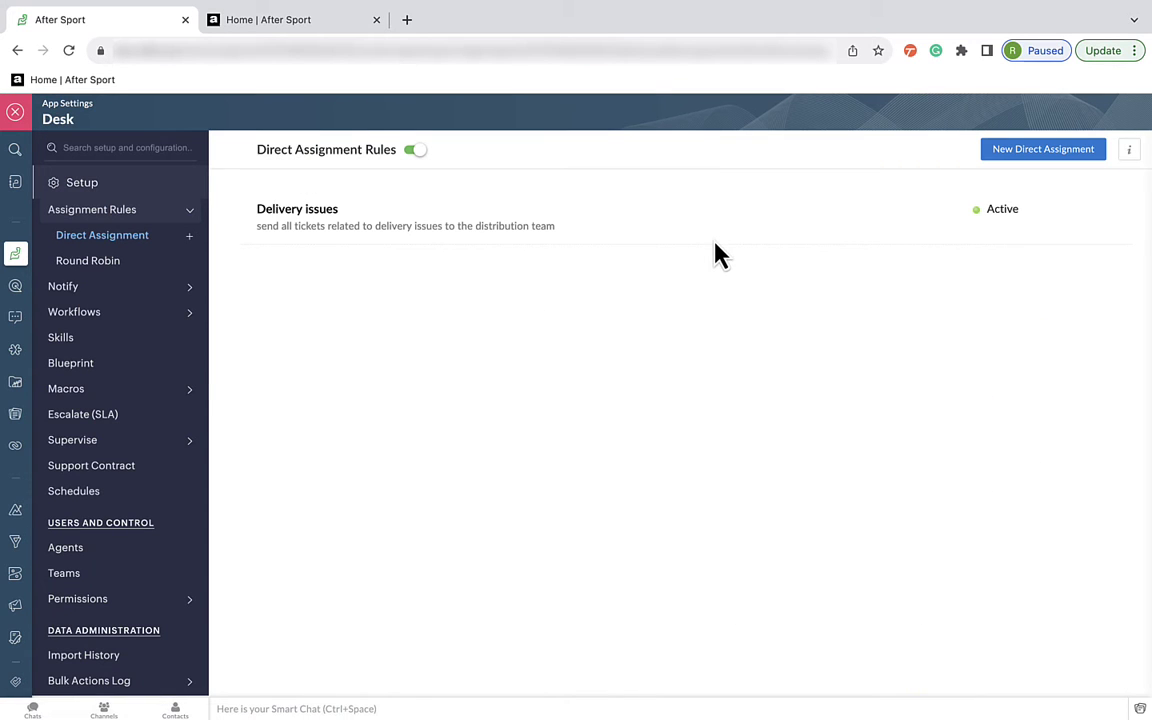
{"action": "left_click", "coordinate": [992, 166]}
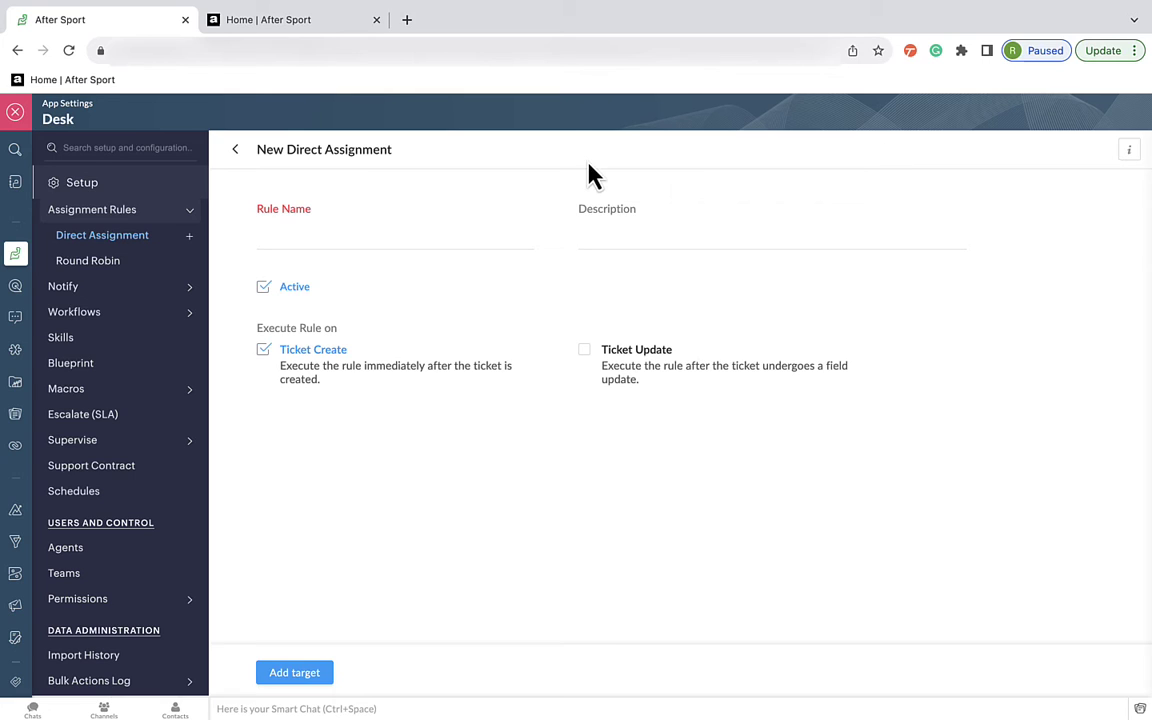
Name the rule after the customer, describe it as 'All tickets (left foot or right foot) send to rugby AMs', and enable Ticket Update.
{"action": "left_click", "coordinate": [465, 239]}
{"action": "type", "text": "Jonny"}
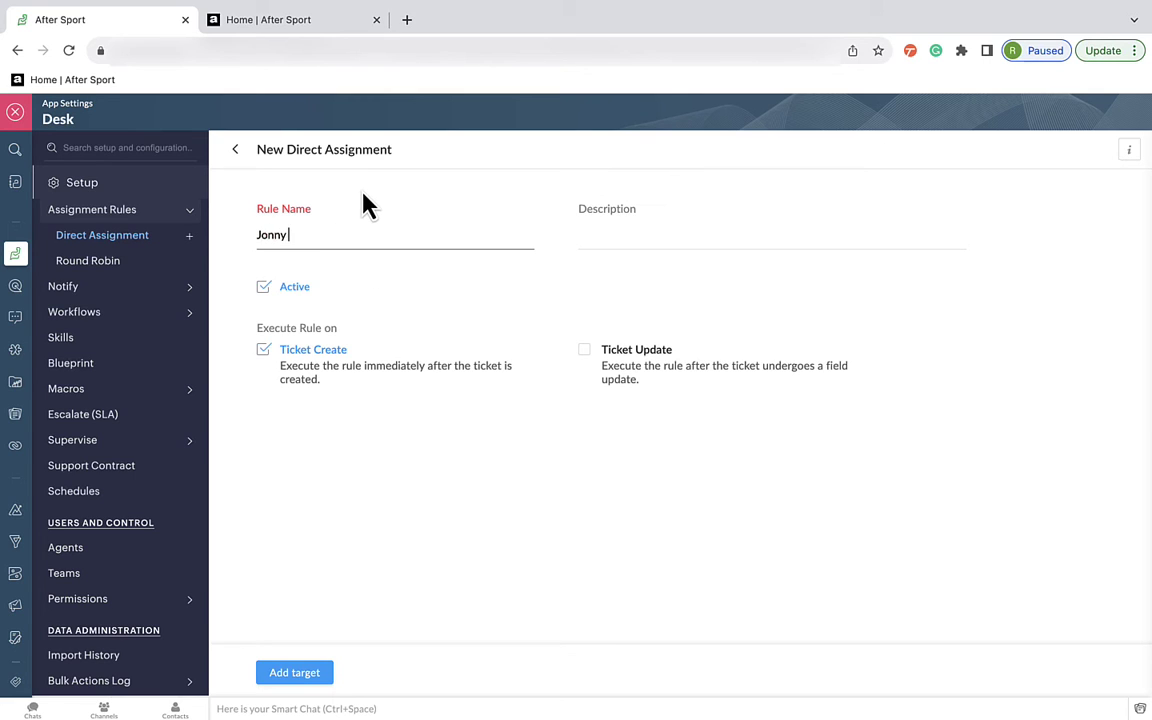
{"action": "type", "text": " Wilkinson"}
{"action": "left_click", "coordinate": [666, 206]}
{"action": "type", "text": "All tickets ("}
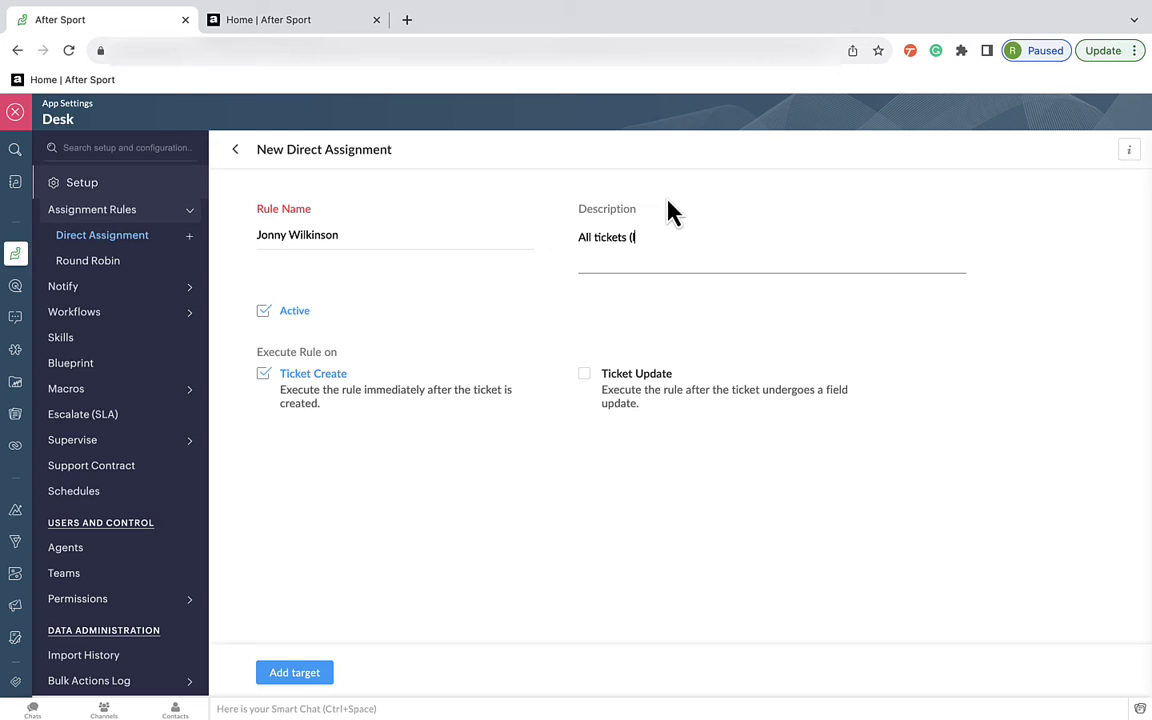
{"action": "type", "text": "left foot or right foot) send to rugby AMs"}
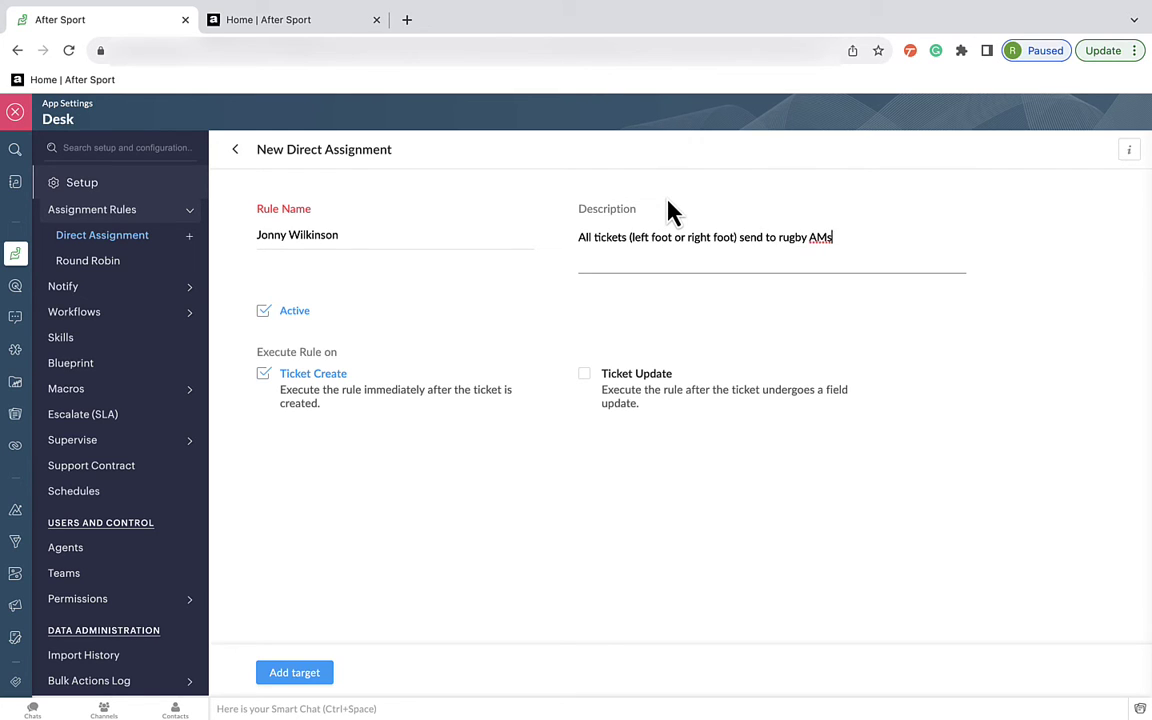
{"action": "left_click", "coordinate": [668, 208]}
{"action": "left_click", "coordinate": [587, 350]}
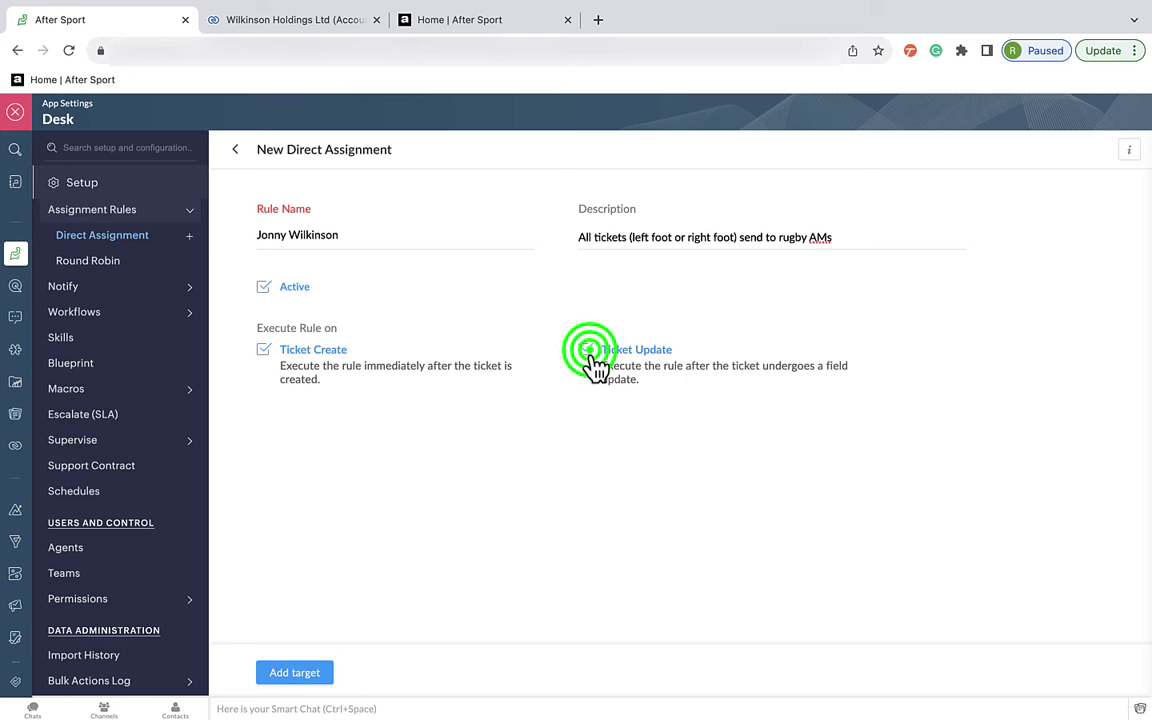
Add a target whose criterion is Email equals the customer's pasted e-mail address.
{"action": "left_click", "coordinate": [302, 675]}
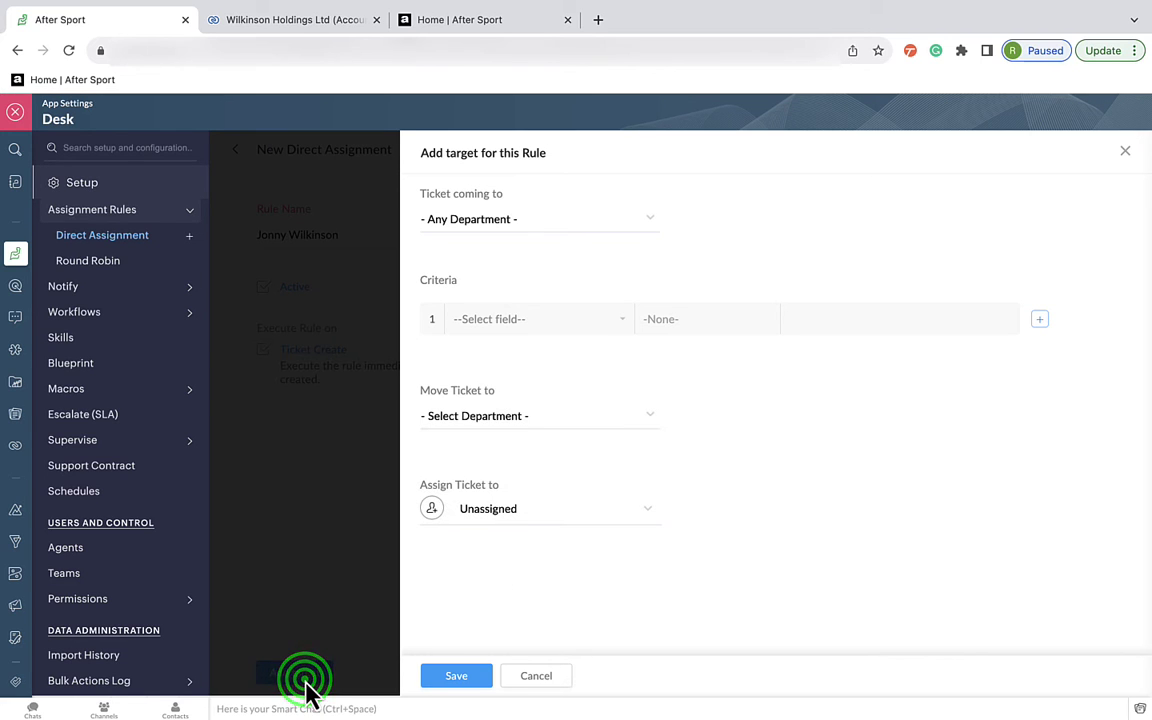
{"action": "left_click", "coordinate": [618, 318]}
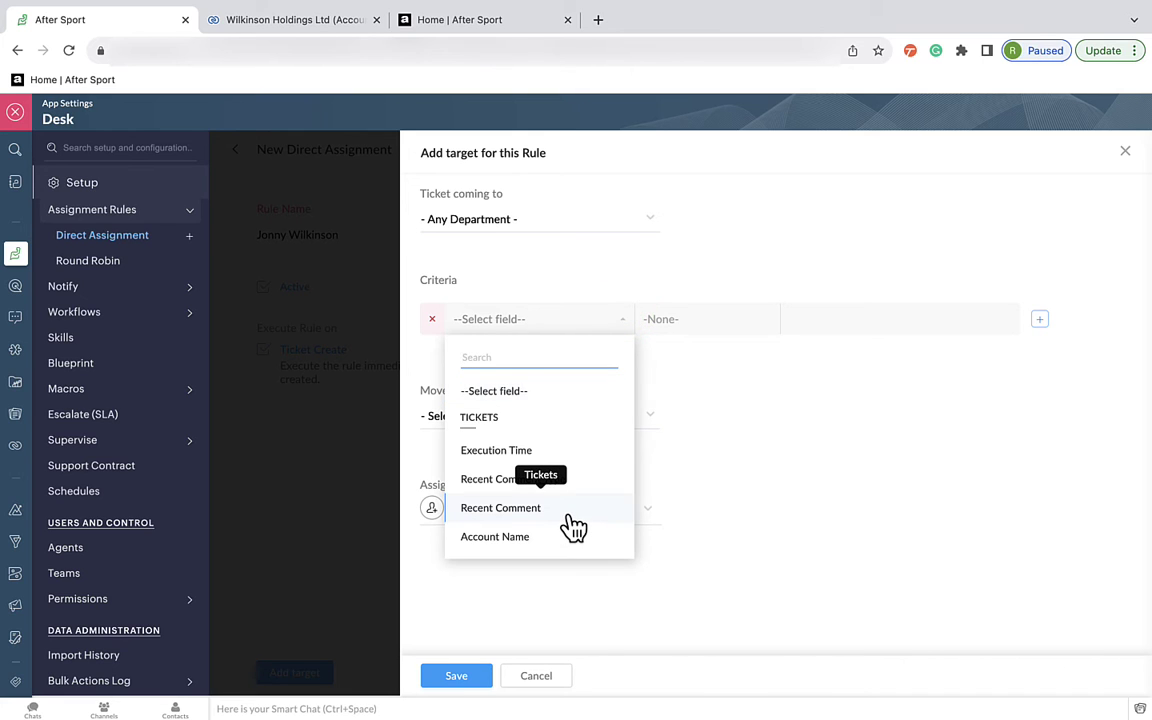
{"action": "scroll", "coordinate": [577, 527], "scroll_direction": "down", "scroll_amount": 15}
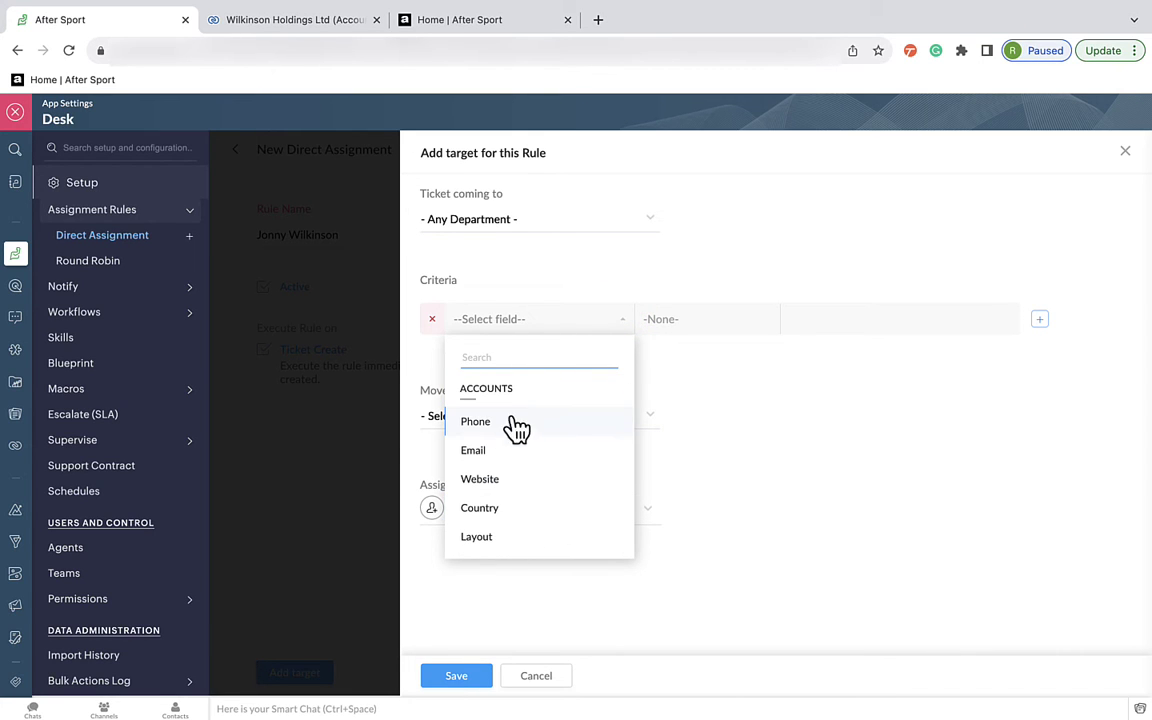
{"action": "left_click", "coordinate": [494, 456]}
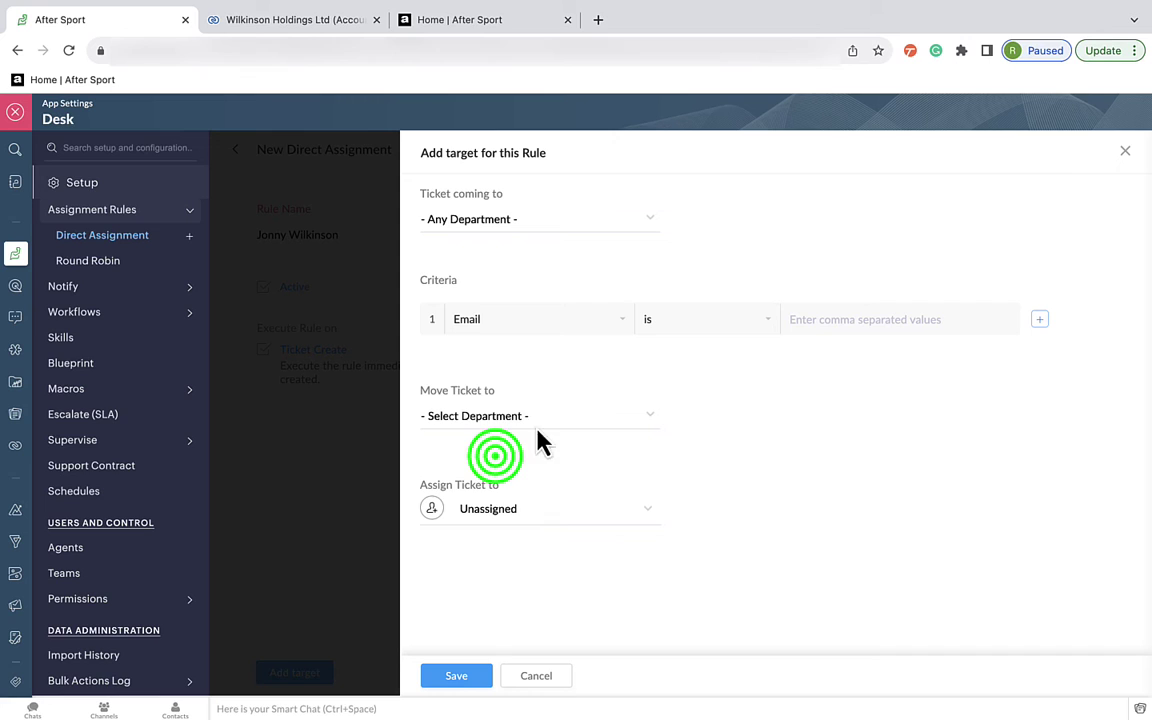
{"action": "left_click", "coordinate": [835, 312]}
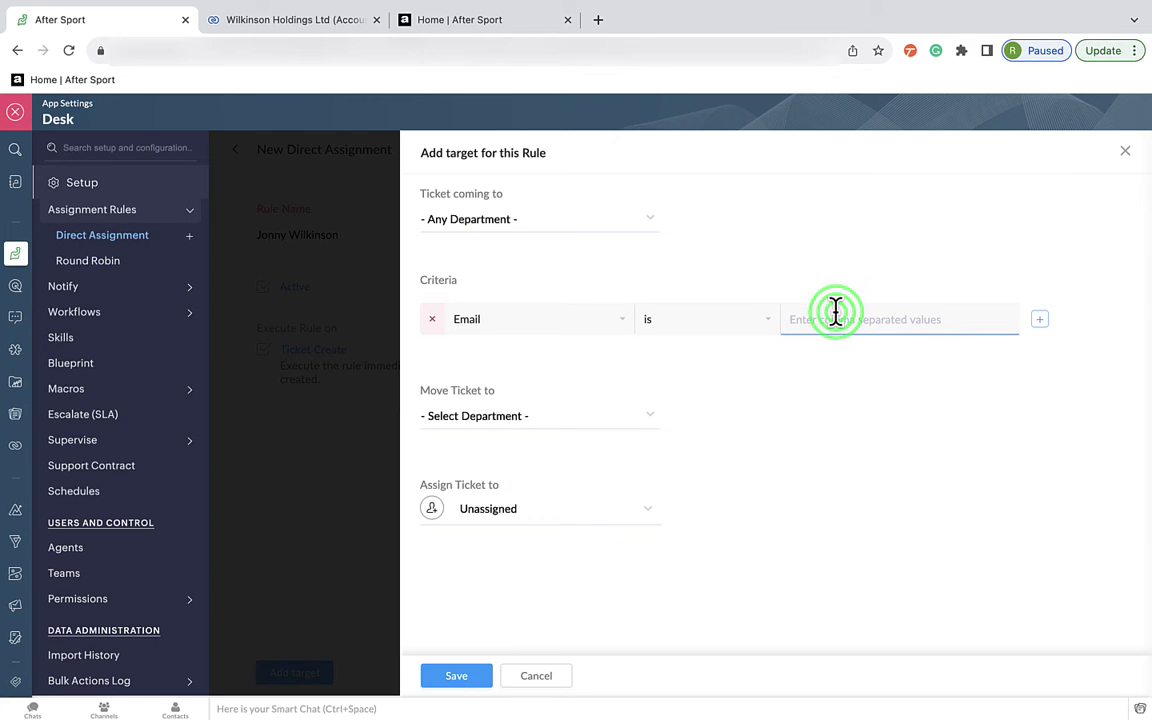
{"action": "key", "text": "super+v"}
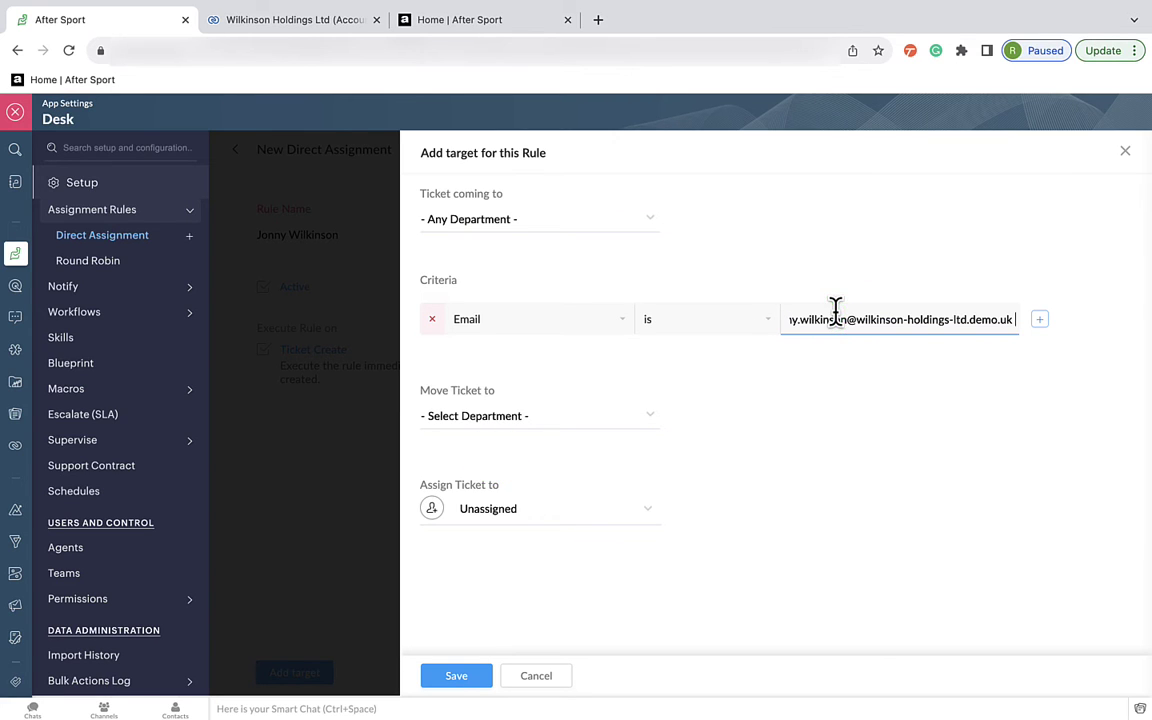
Move matching tickets to Talent Management, assign them to the Rugby team, and save the target.
{"action": "left_click", "coordinate": [645, 425]}
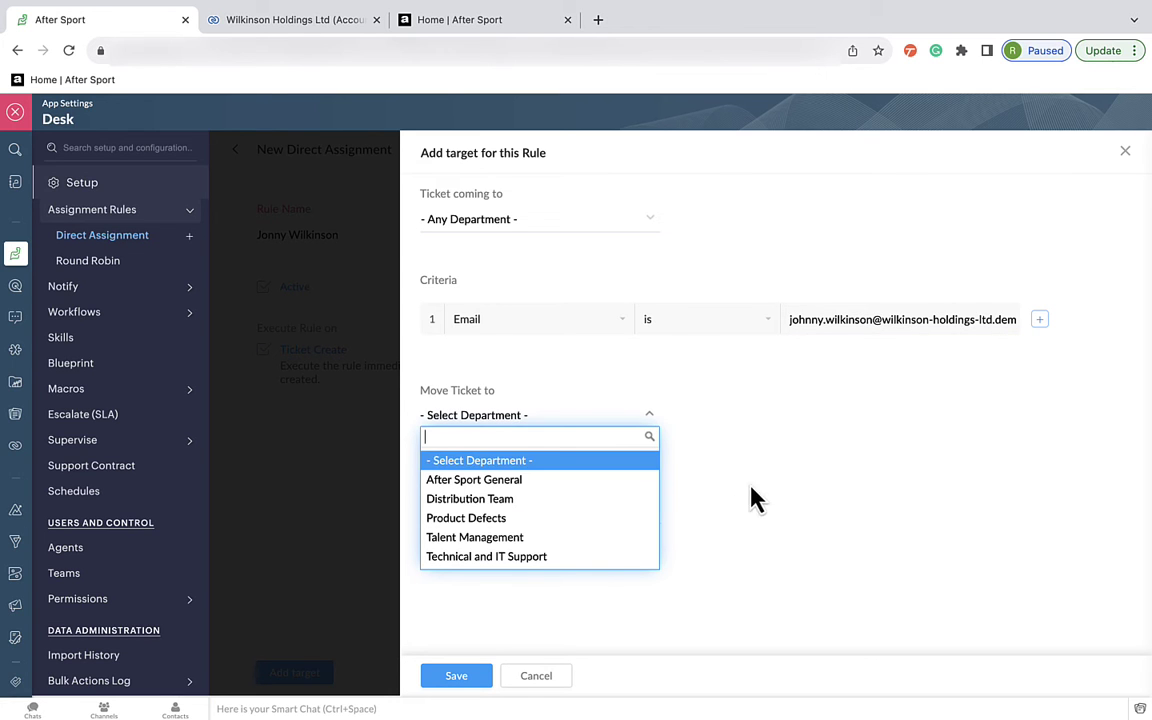
{"action": "left_click", "coordinate": [588, 537]}
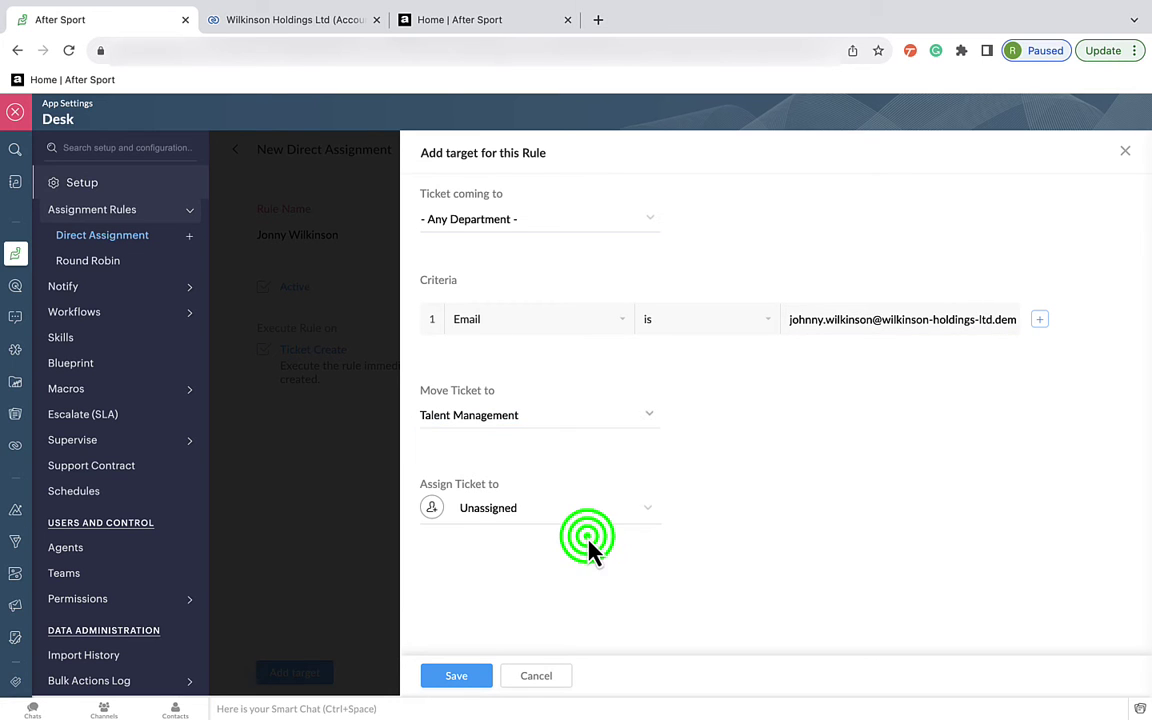
{"action": "left_click", "coordinate": [647, 507]}
{"action": "left_click", "coordinate": [521, 433]}
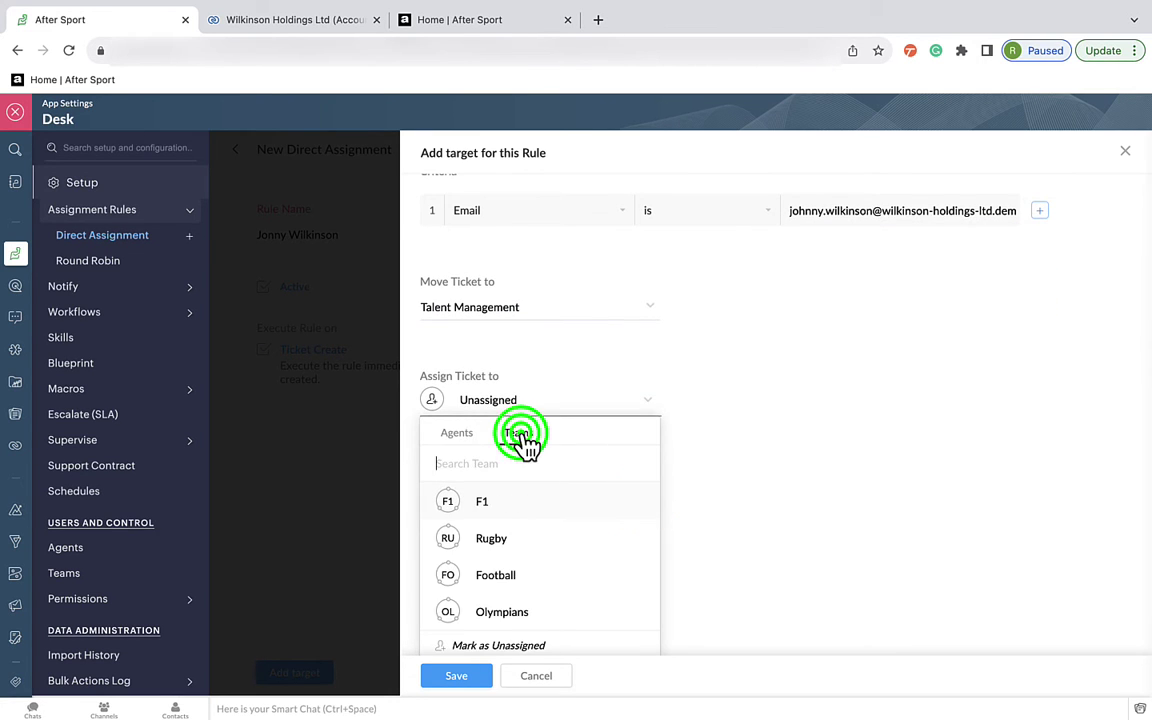
{"action": "left_click", "coordinate": [542, 552]}
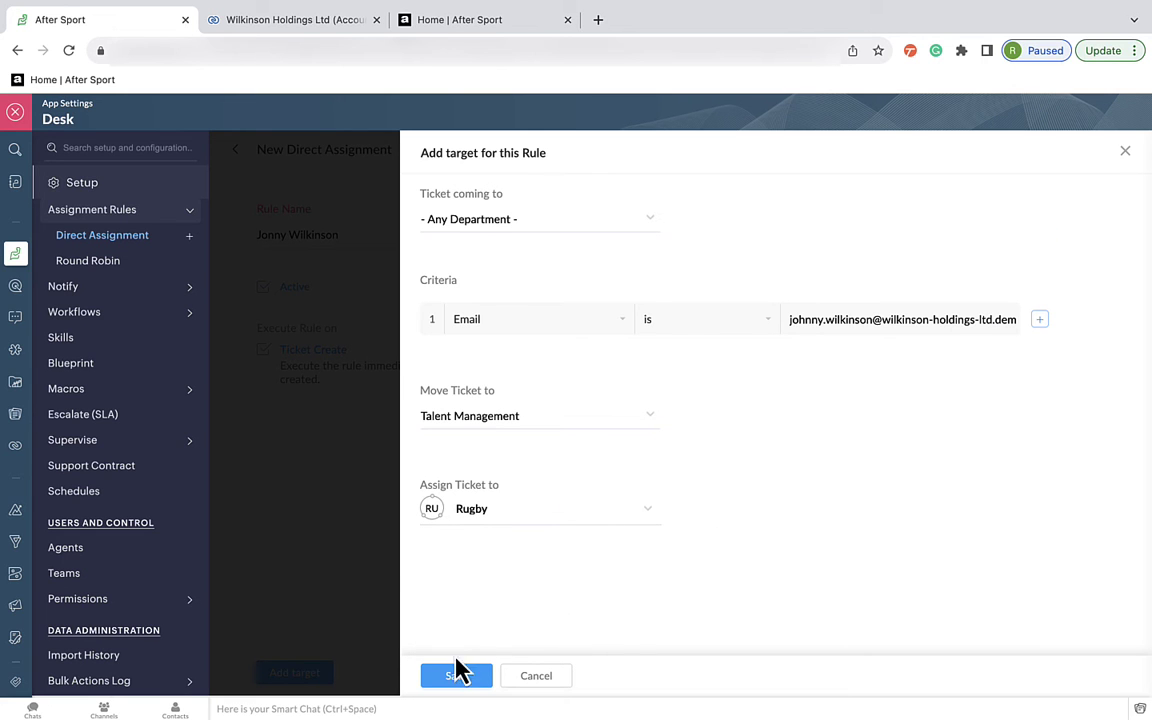
{"action": "left_click", "coordinate": [456, 674]}
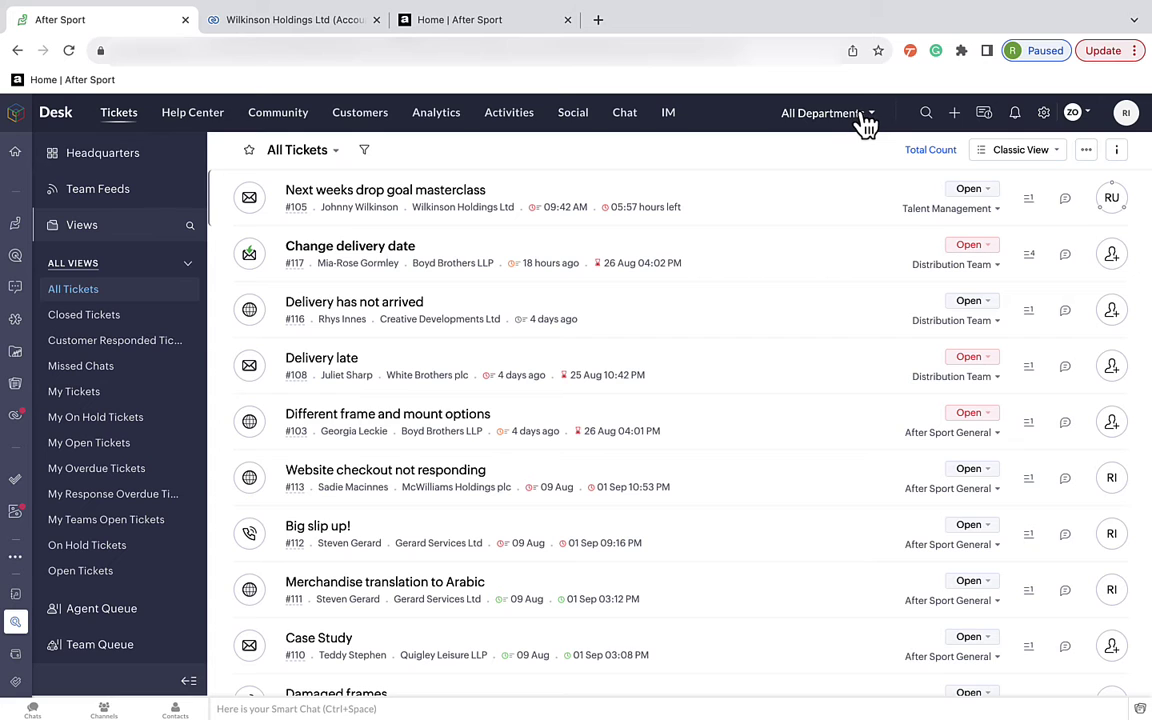
Switch to the Talent Management department and open ticket #105 to verify its routing.
{"action": "left_click", "coordinate": [862, 116]}
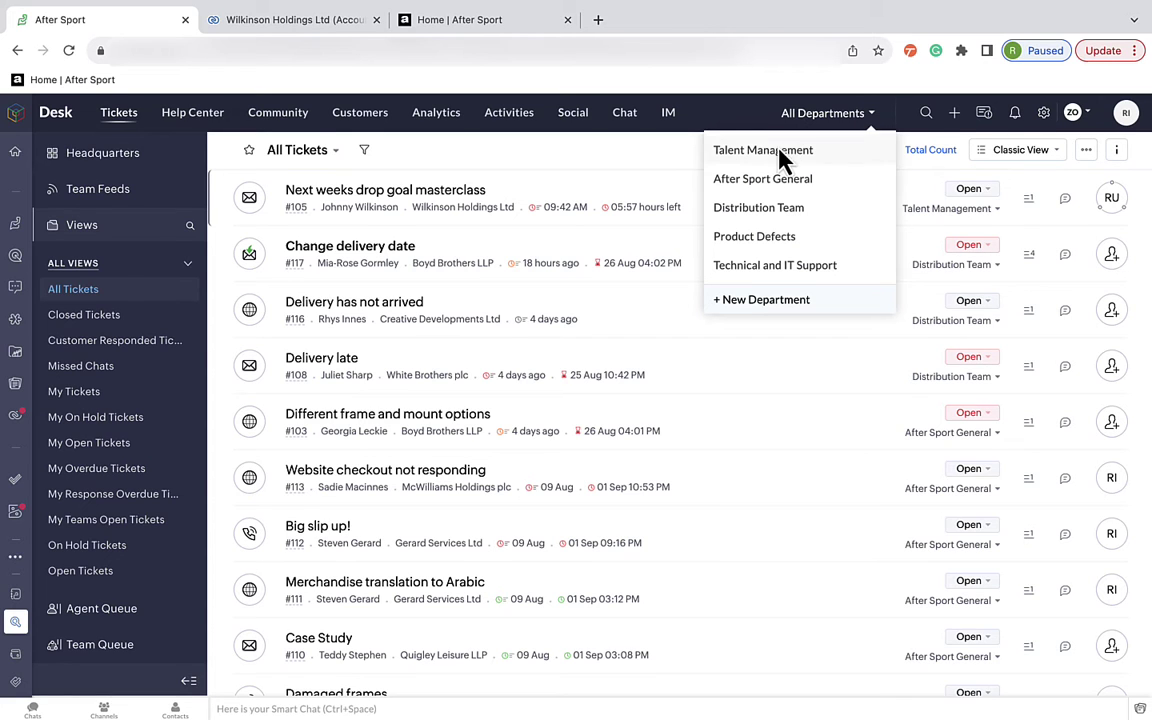
{"action": "left_click", "coordinate": [783, 155]}
{"action": "left_click", "coordinate": [439, 193]}
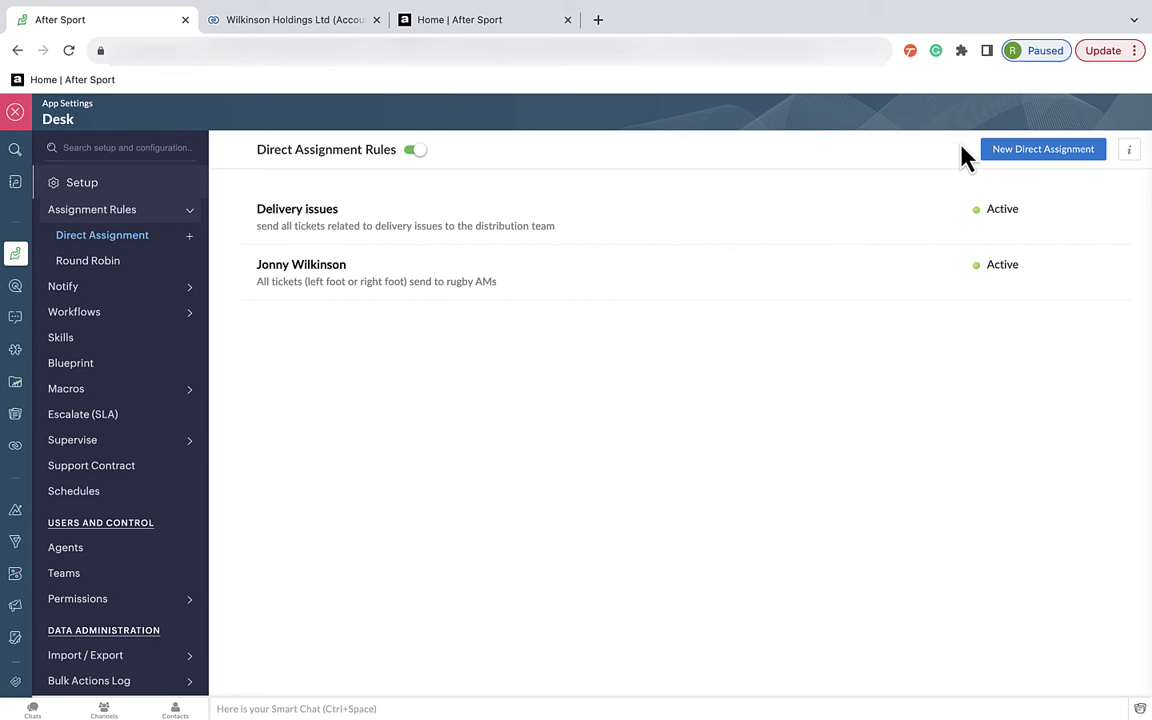
Create a new rule 'German Language Tickets' described 'Send all German language tickets to German speakers'.
{"action": "left_click", "coordinate": [1010, 150]}
{"action": "left_click", "coordinate": [398, 232]}
{"action": "type", "text": "Germ"}
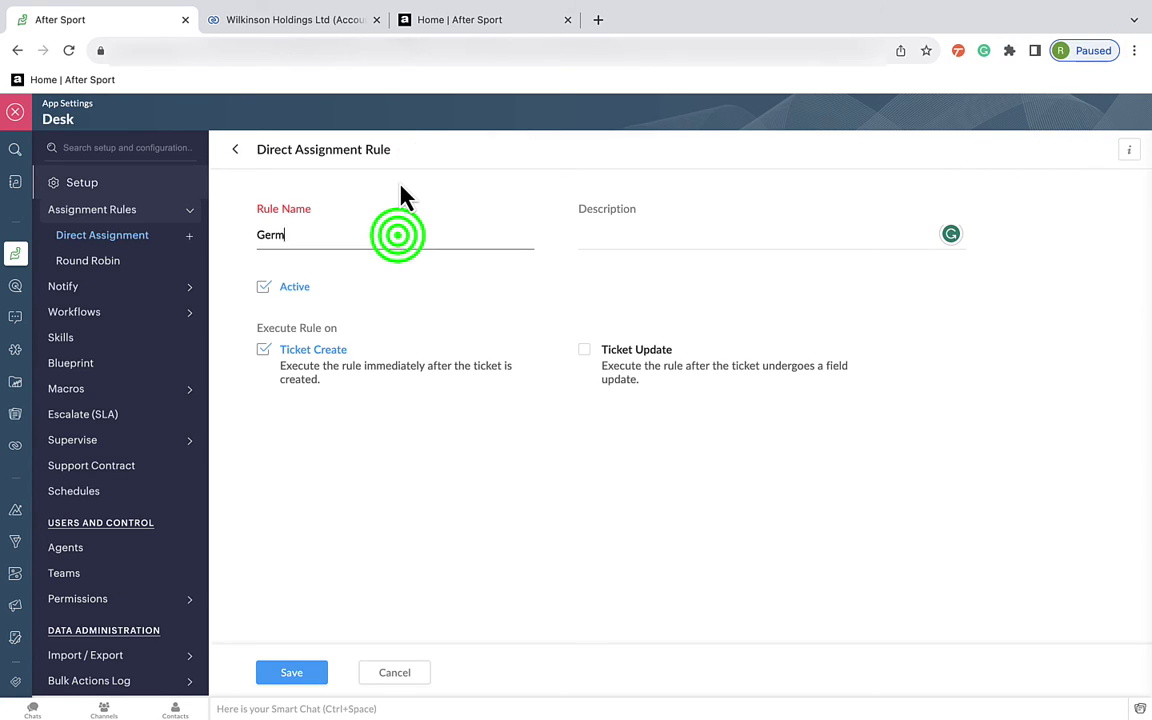
{"action": "type", "text": "an Language Tickets"}
{"action": "left_click", "coordinate": [612, 228]}
{"action": "type", "text": "Send all German language tickets to German speakers"}
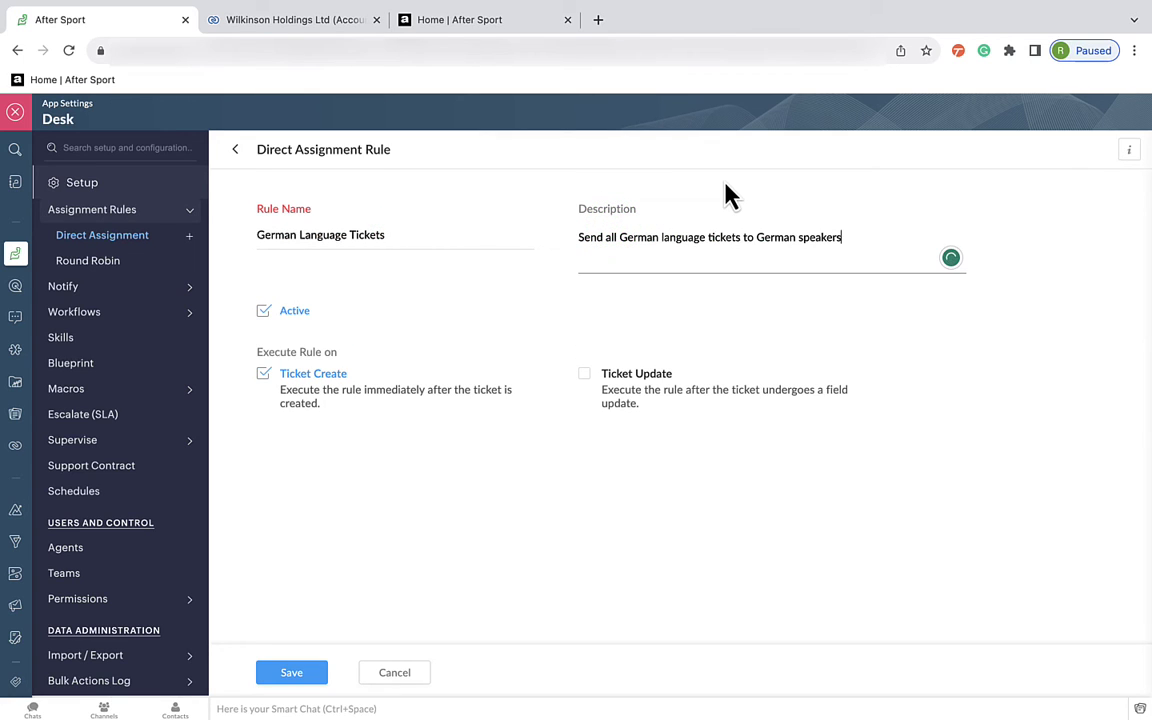
Add a target with criteria Language is German plus a second Status condition.
{"action": "left_click", "coordinate": [586, 377]}
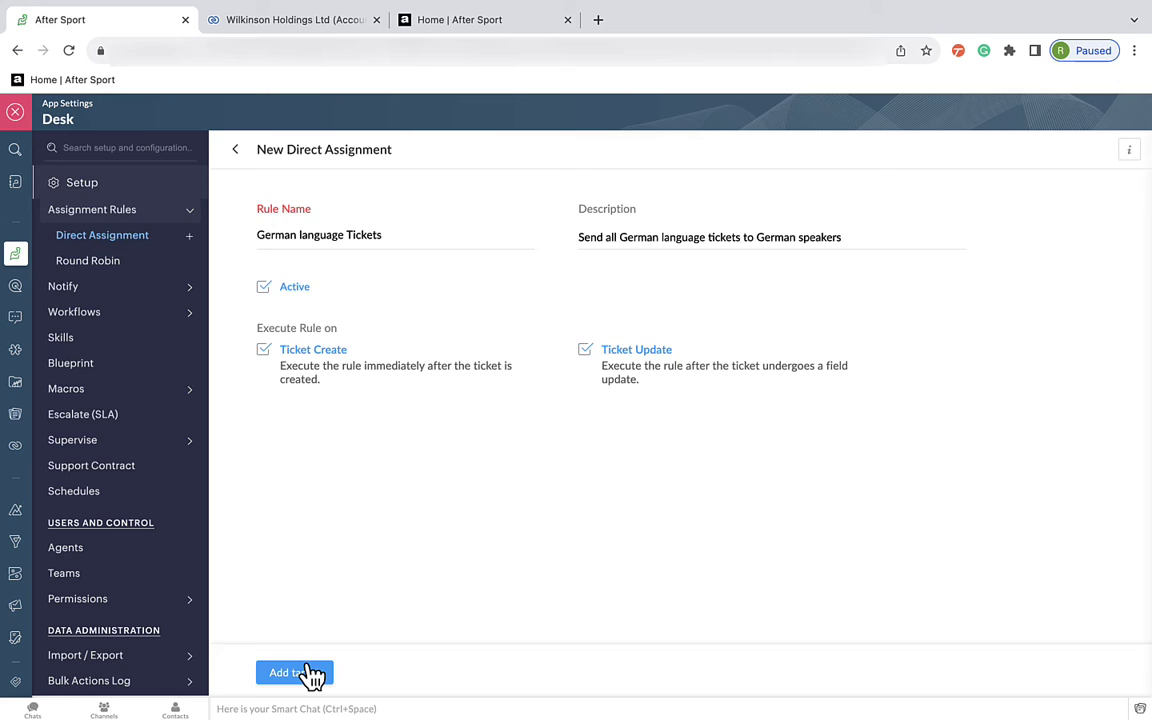
{"action": "left_click", "coordinate": [306, 674]}
{"action": "left_click", "coordinate": [610, 330]}
{"action": "type", "text": "lan"}
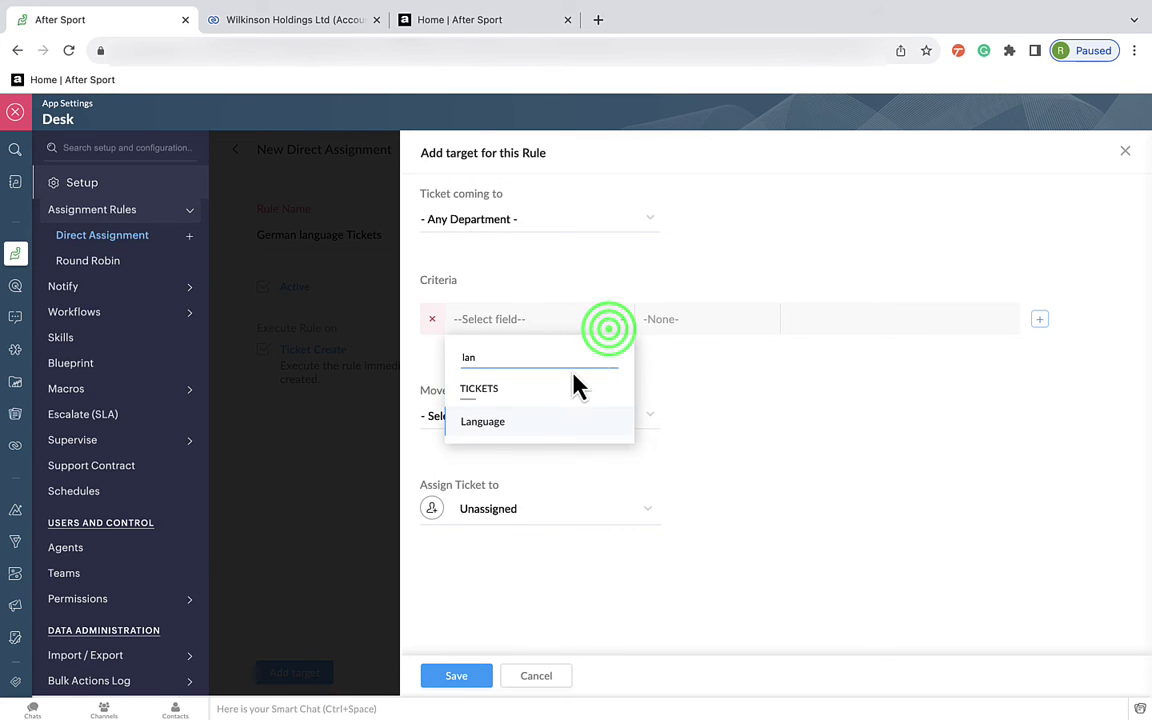
{"action": "left_click", "coordinate": [542, 413]}
{"action": "left_click", "coordinate": [843, 321]}
{"action": "type", "text": "German"}
{"action": "left_click", "coordinate": [1040, 319]}
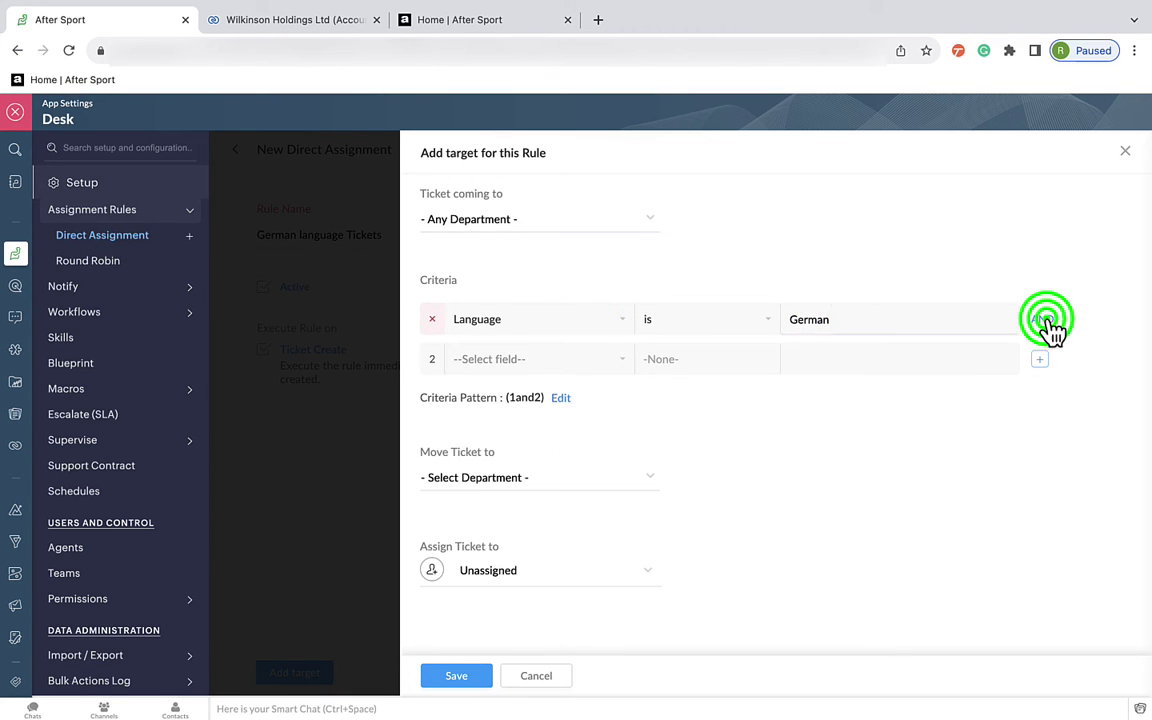
{"action": "left_click", "coordinate": [558, 355]}
{"action": "type", "text": "st"}
{"action": "left_click", "coordinate": [556, 458]}
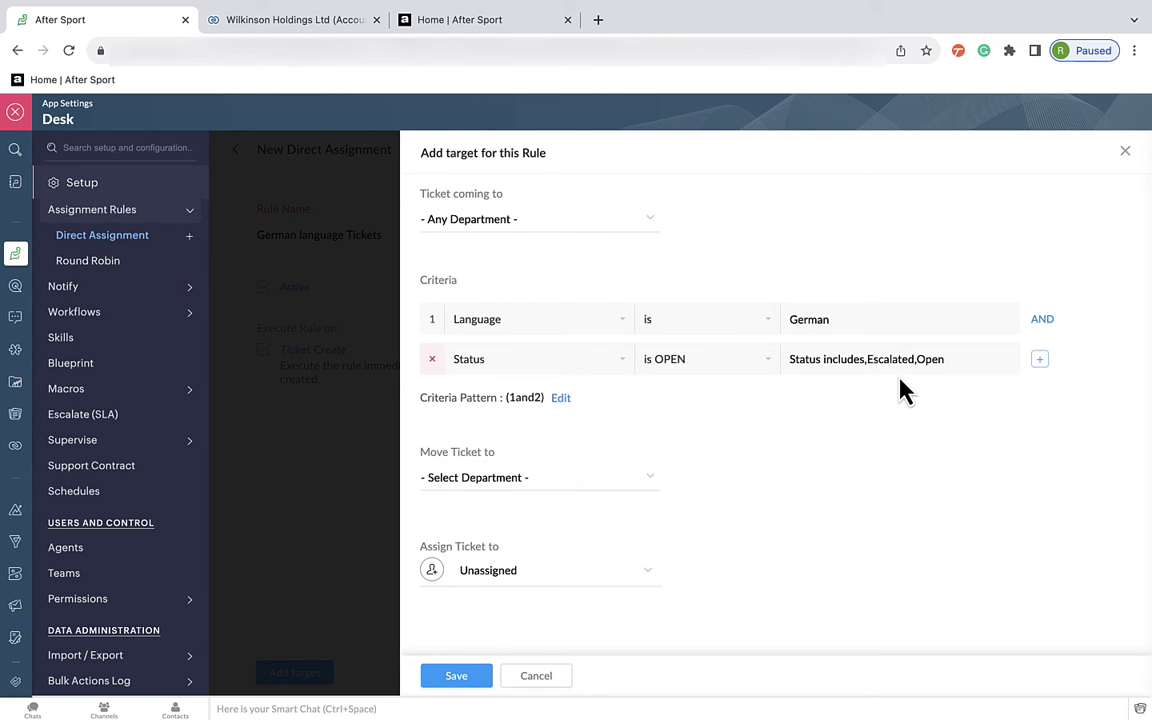
Move matching German tickets to After Sport General, assign them to the support agent, and save.
{"action": "left_click", "coordinate": [652, 477]}
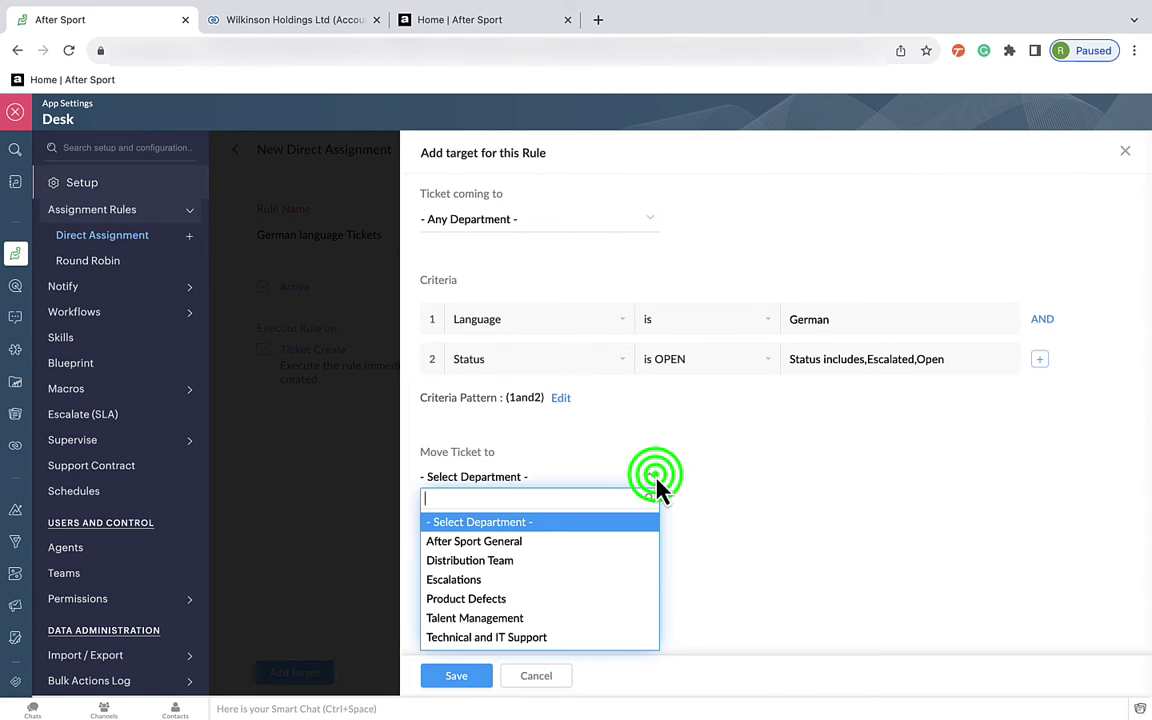
{"action": "left_click", "coordinate": [508, 542]}
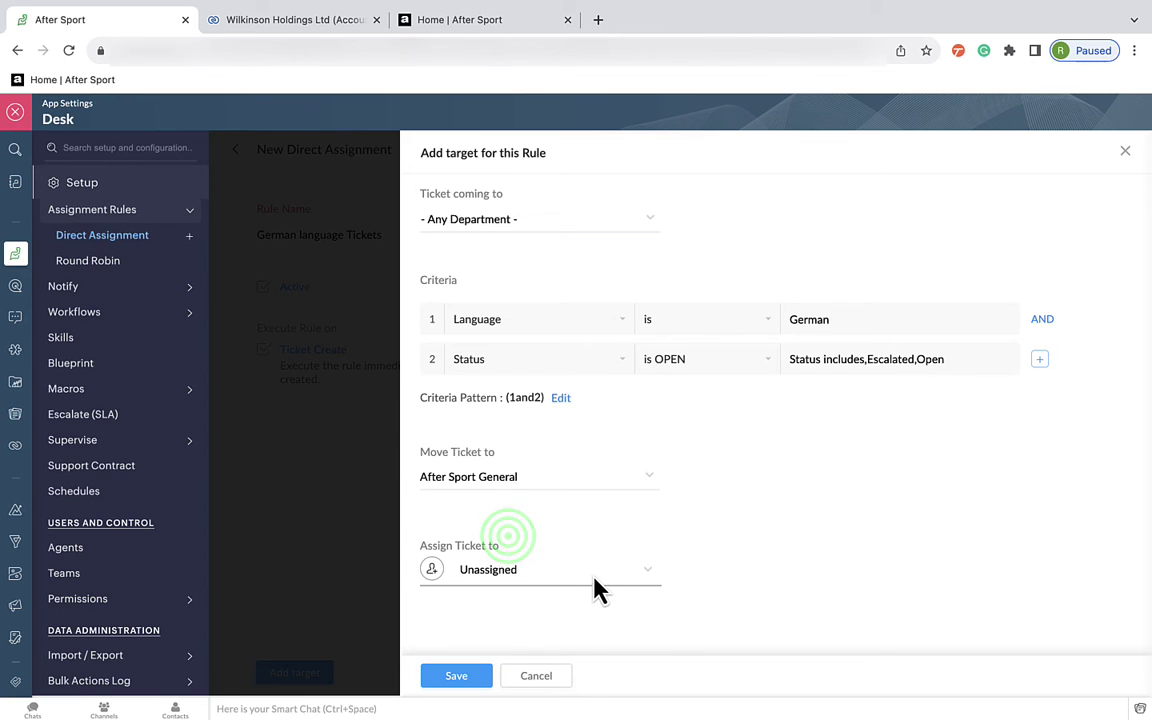
{"action": "left_click", "coordinate": [596, 570]}
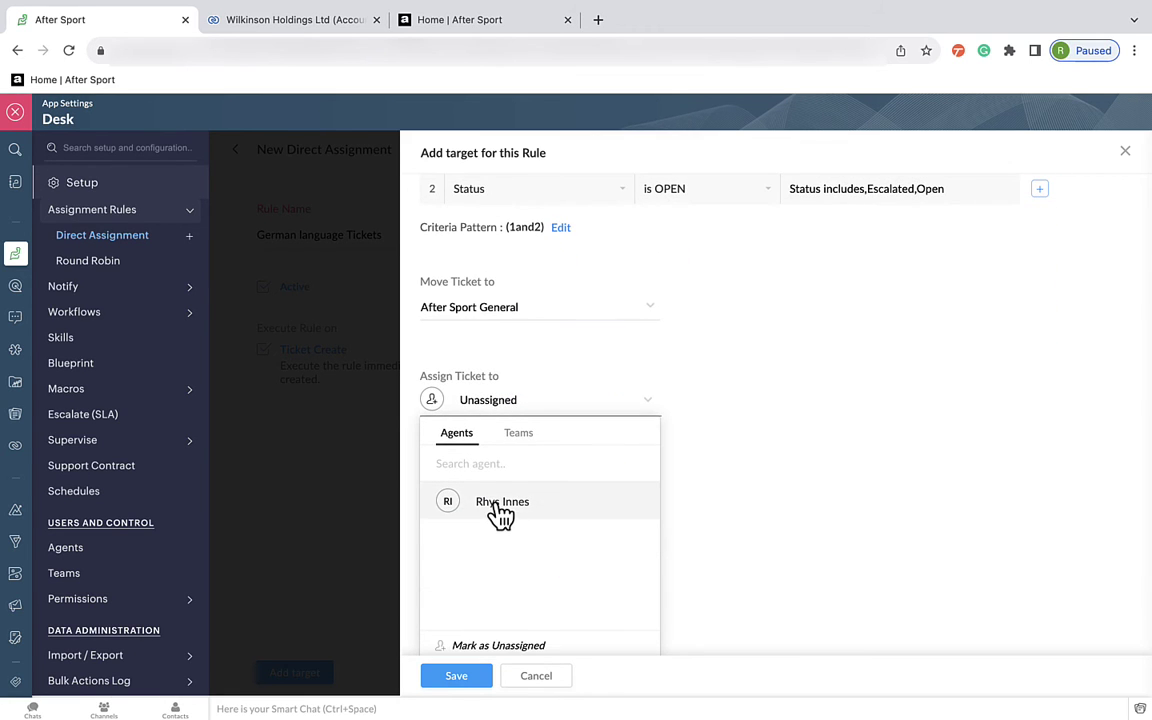
{"action": "left_click", "coordinate": [496, 505]}
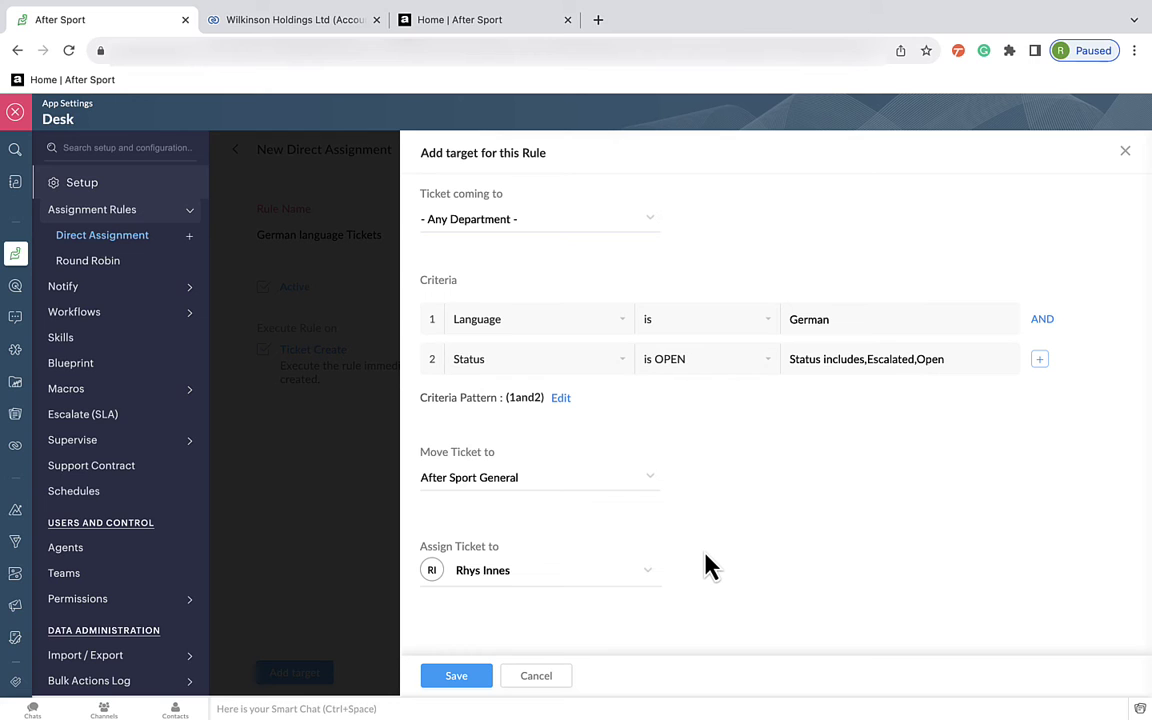
{"action": "left_click", "coordinate": [470, 680]}
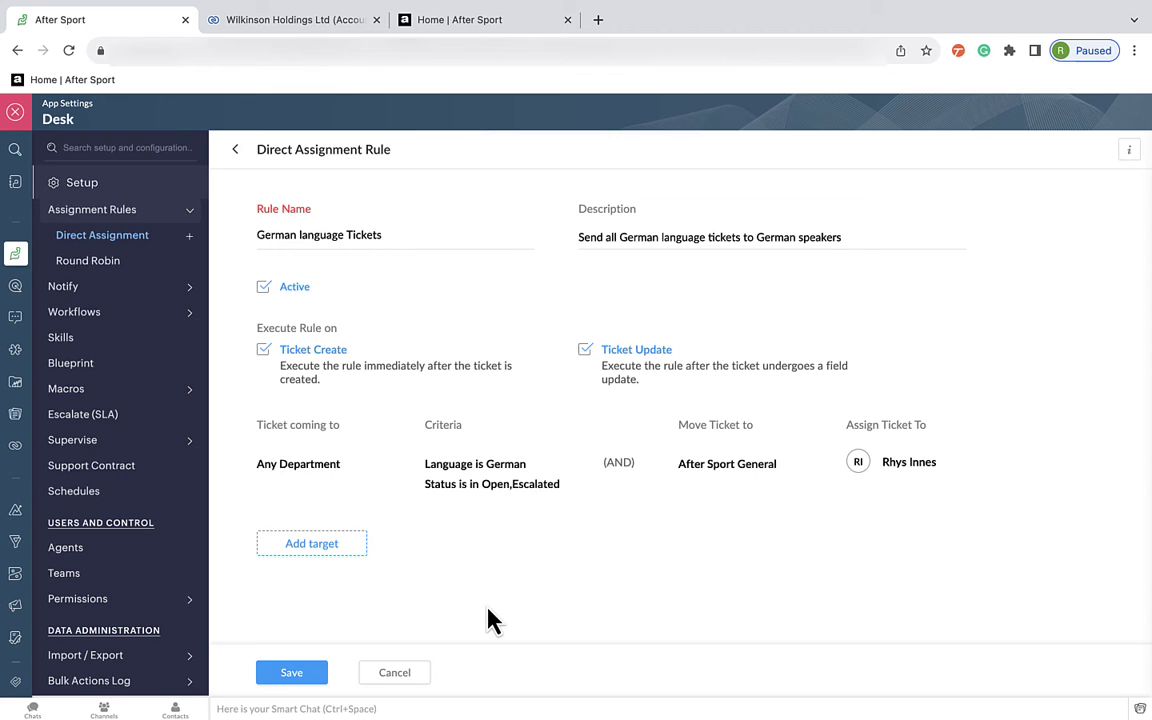
{"action": "left_click", "coordinate": [290, 676]}
Save the German rule and open ticket #121 from its assignment notification.
{"action": "left_click", "coordinate": [290, 676]}
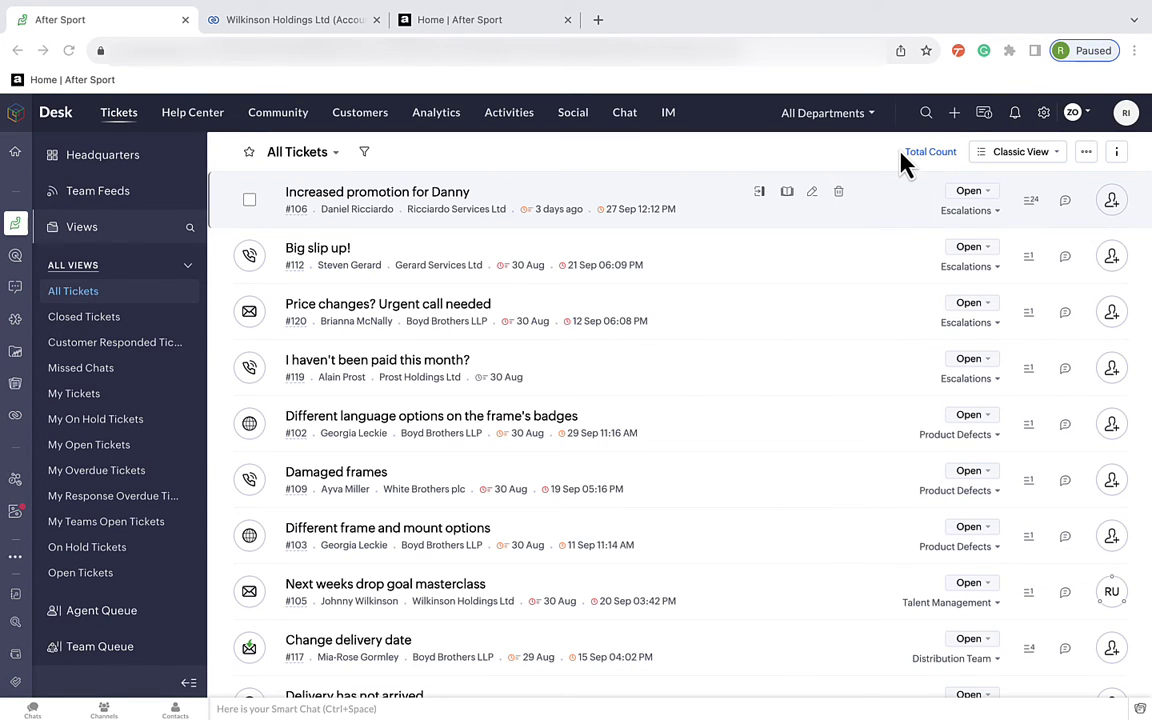
{"action": "left_click", "coordinate": [1017, 120]}
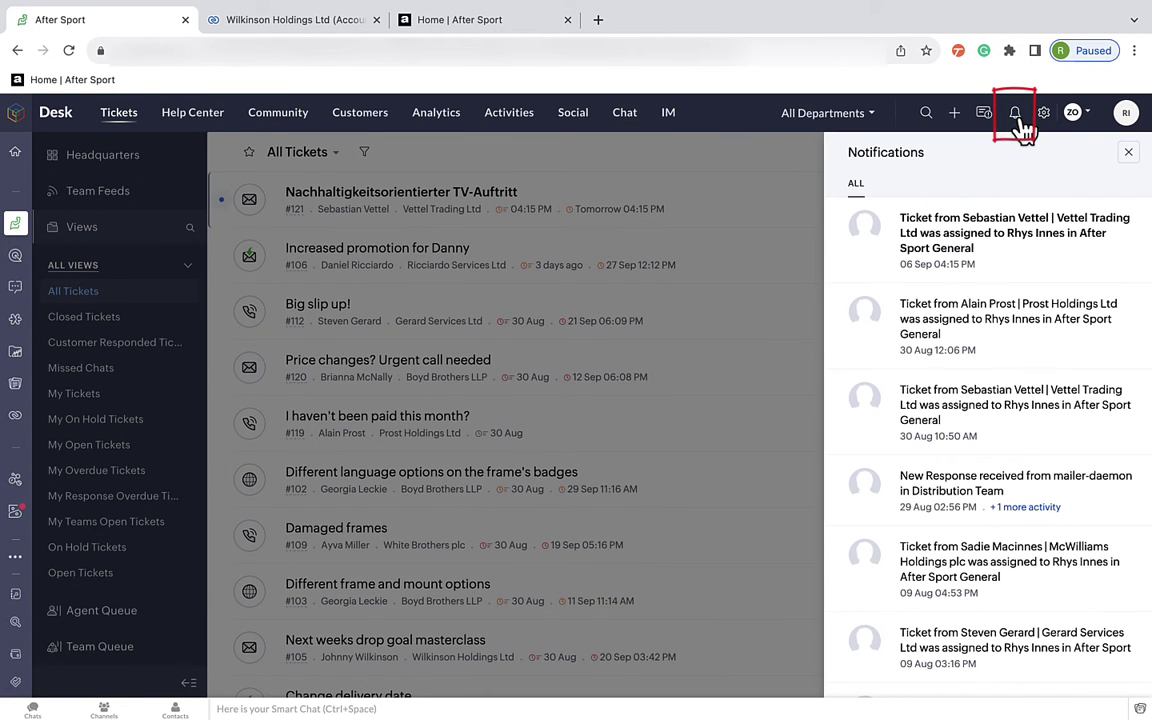
{"action": "left_click", "coordinate": [980, 246]}
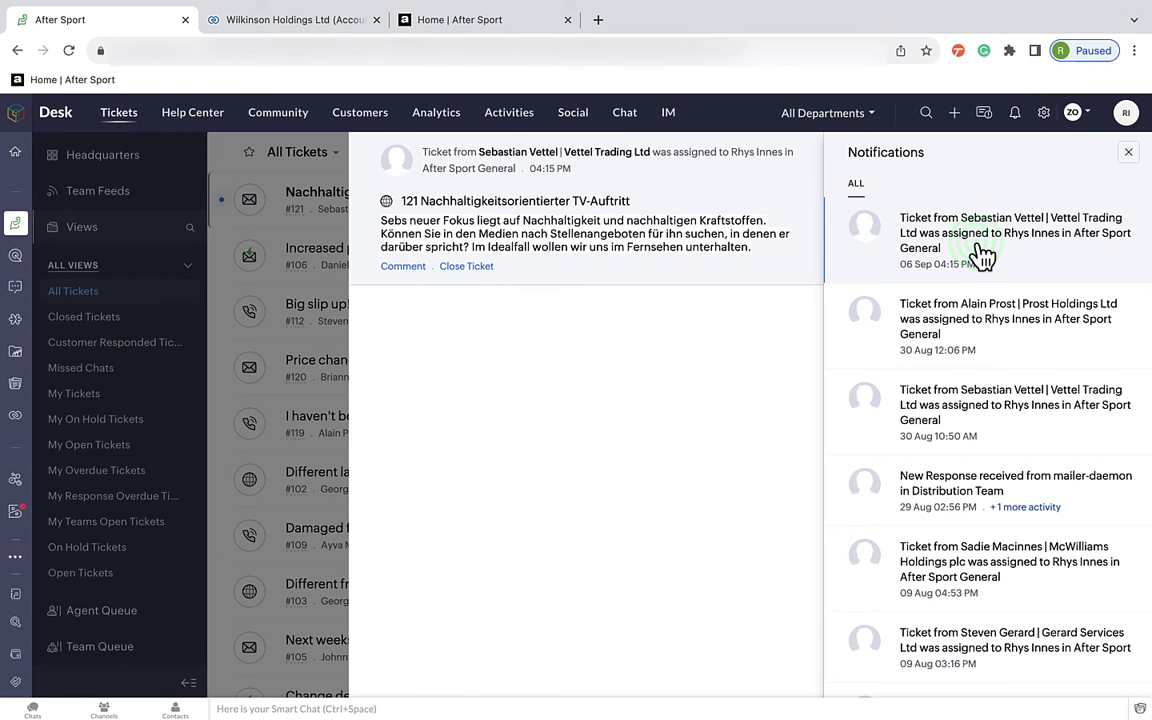
Post the pasted English translation as a comment on ticket #121.
{"action": "left_click", "coordinate": [403, 266]}
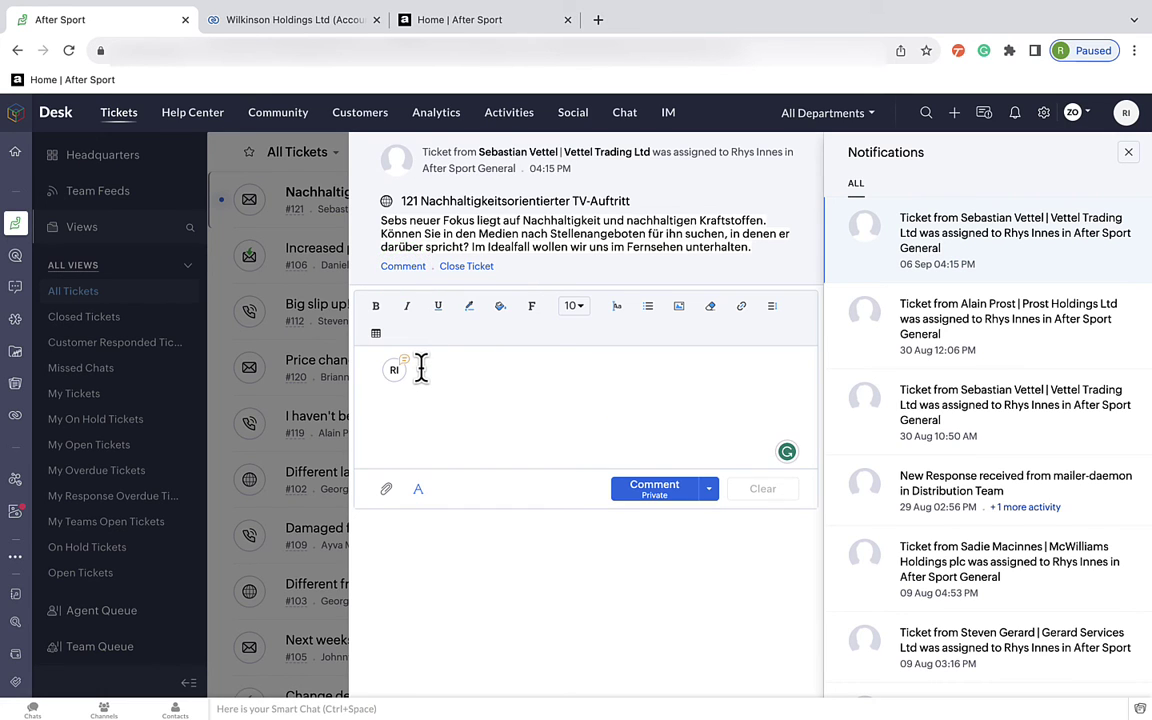
{"action": "type", "text": "Seb's new focus is on sustainability and sustainable fuels. Can you look to find some placements for him in the media talking about this? Ideally, we want to talk on TV"}
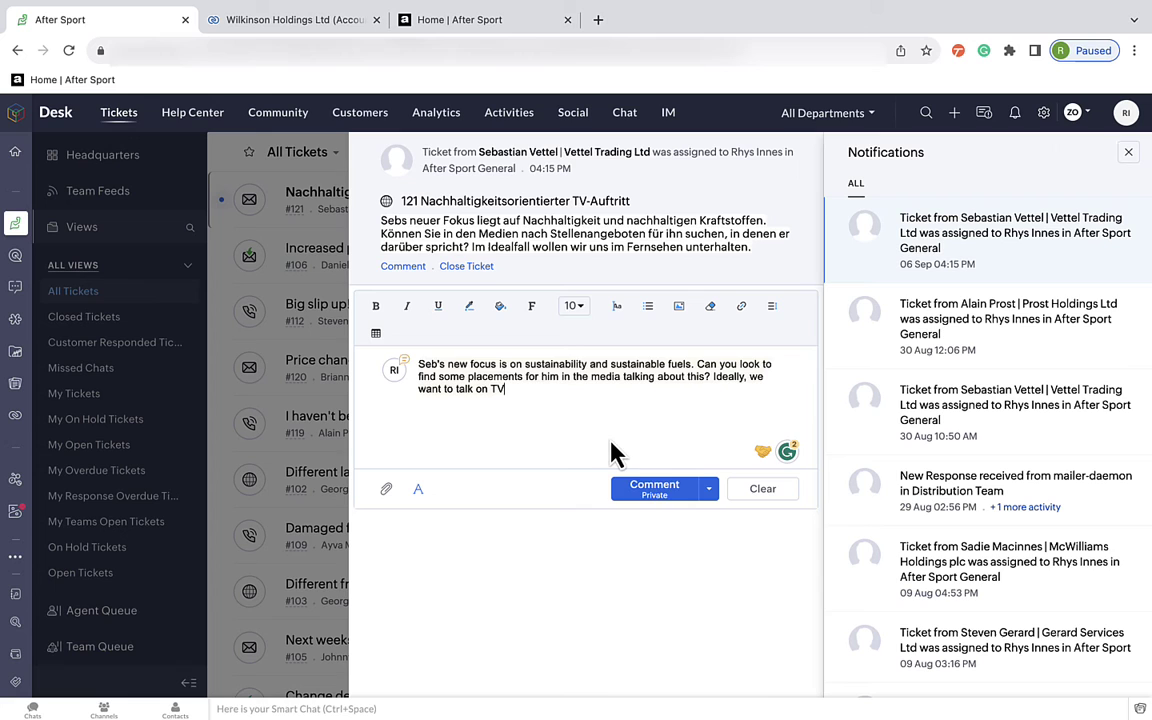
{"action": "left_click", "coordinate": [654, 486]}
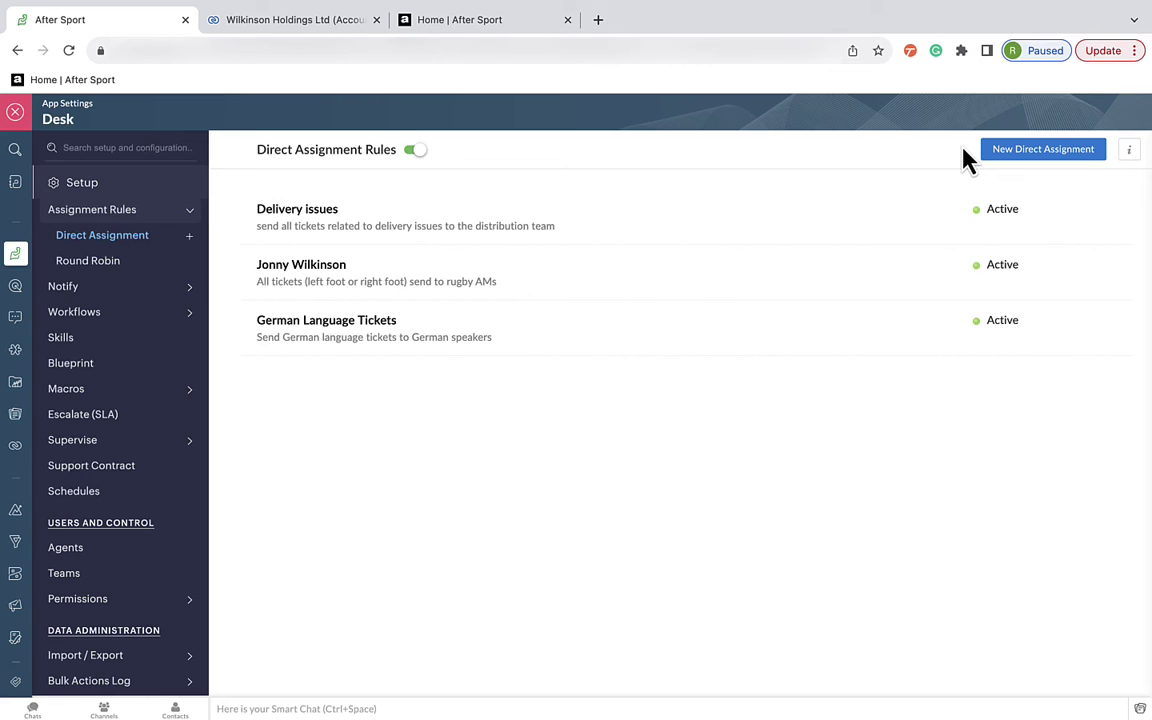
Create rule 'Product Tickets', described 'Send all product related tickets to the product team', running on updates.
{"action": "left_click", "coordinate": [1017, 152]}
{"action": "left_click", "coordinate": [406, 234]}
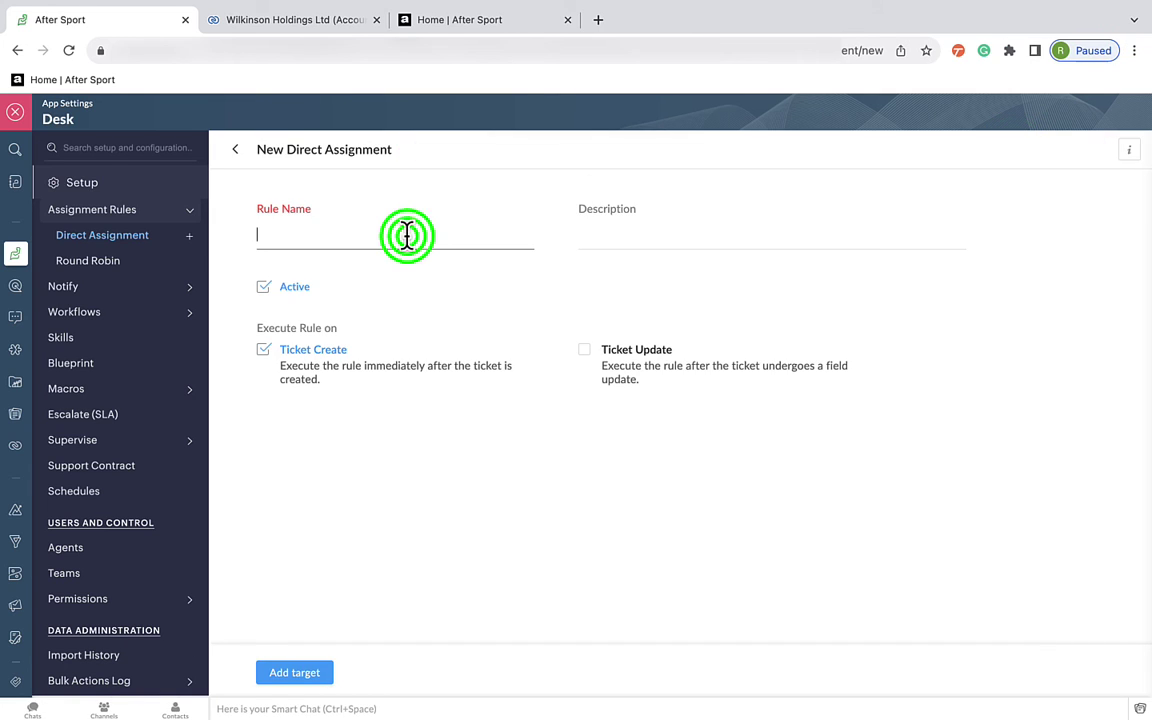
{"action": "type", "text": "Product Tickets"}
{"action": "left_click", "coordinate": [598, 230]}
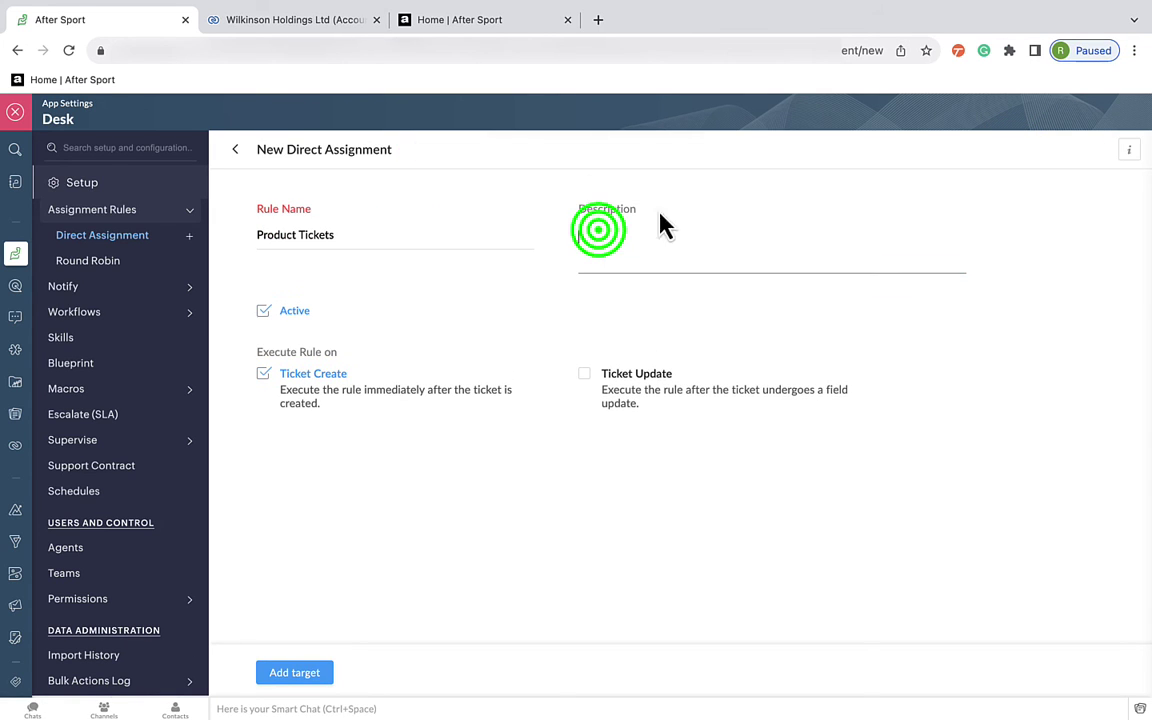
{"action": "type", "text": "Send all product related tickets to the product team"}
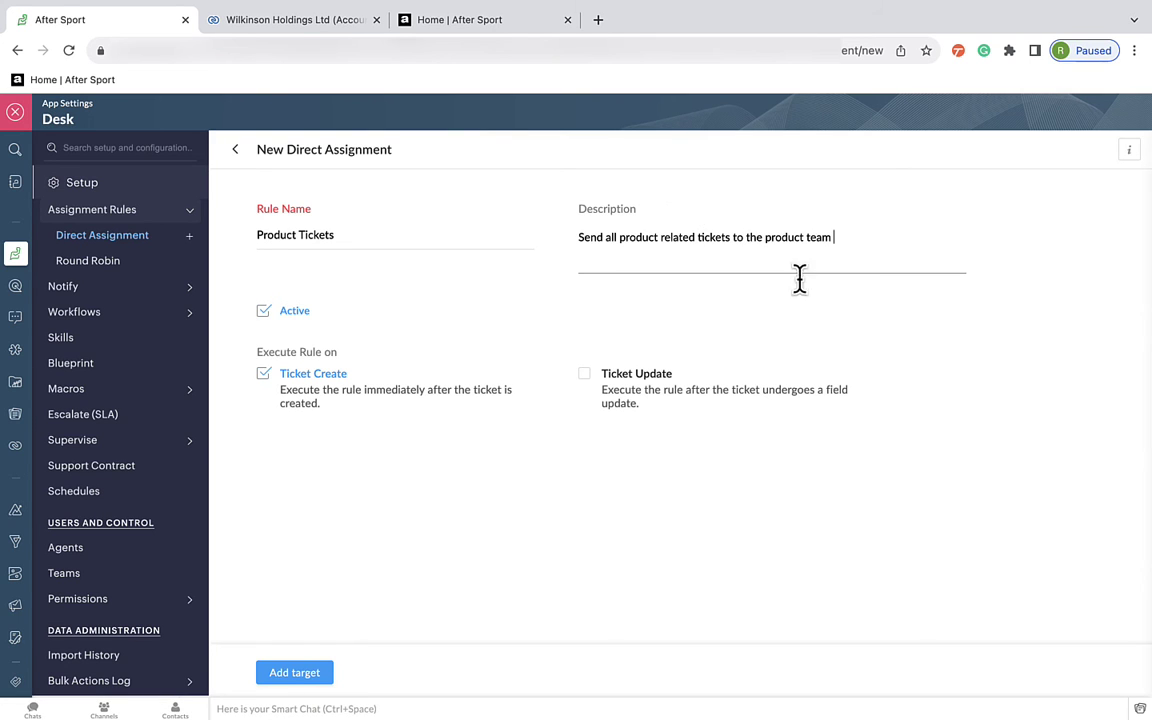
{"action": "left_click", "coordinate": [584, 373]}
{"action": "left_click", "coordinate": [297, 673]}
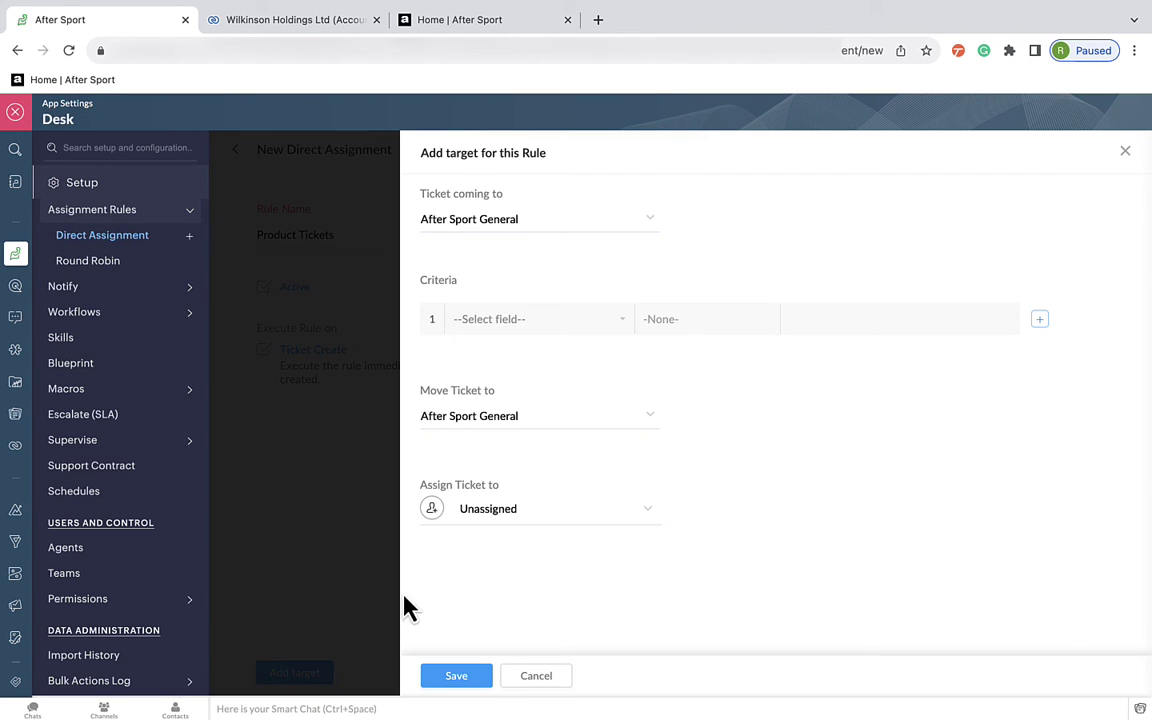
Target tickets whose Product Name is not empty, move them to Product Defects, and save.
{"action": "left_click", "coordinate": [624, 319]}
{"action": "type", "text": "prod"}
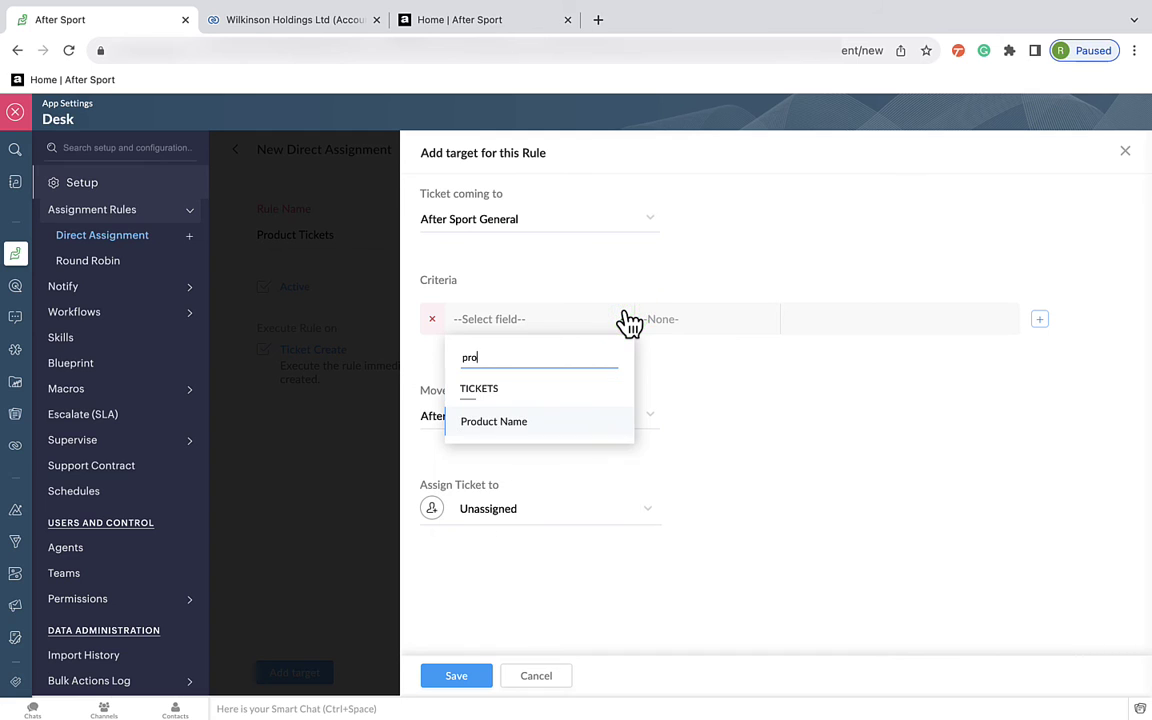
{"action": "left_click", "coordinate": [548, 418]}
{"action": "left_click", "coordinate": [718, 322]}
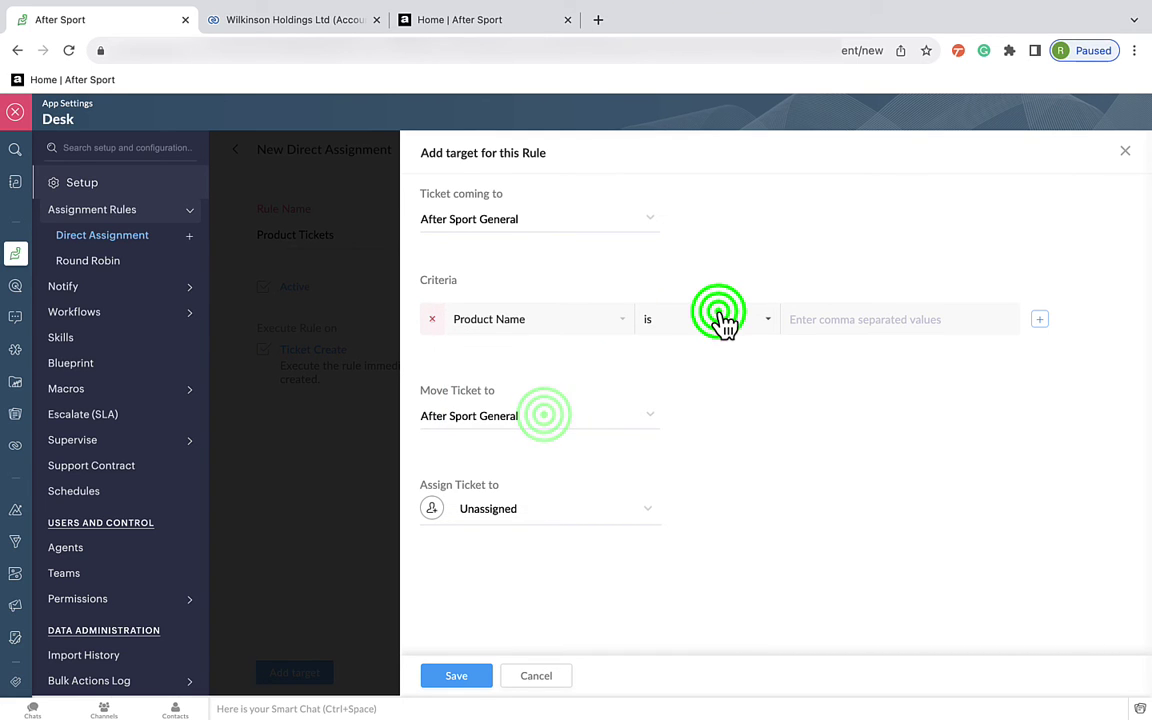
{"action": "scroll", "coordinate": [715, 476], "scroll_direction": "down", "scroll_amount": 2}
{"action": "left_click", "coordinate": [696, 537]}
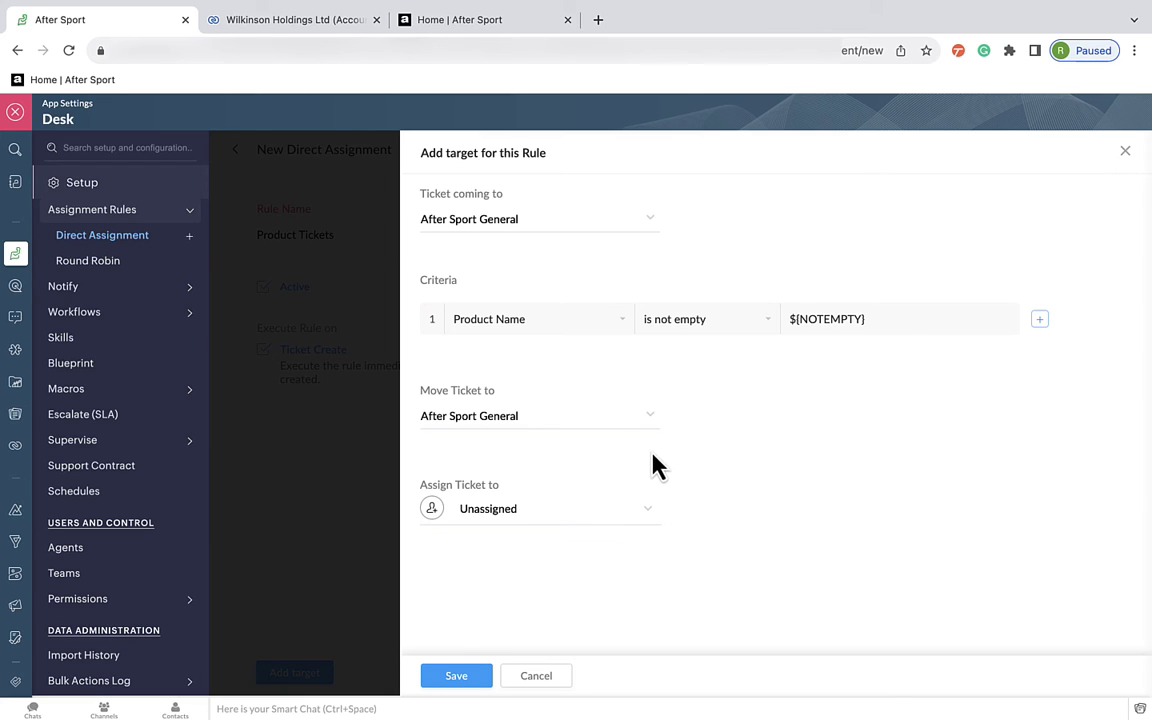
{"action": "left_click", "coordinate": [653, 420]}
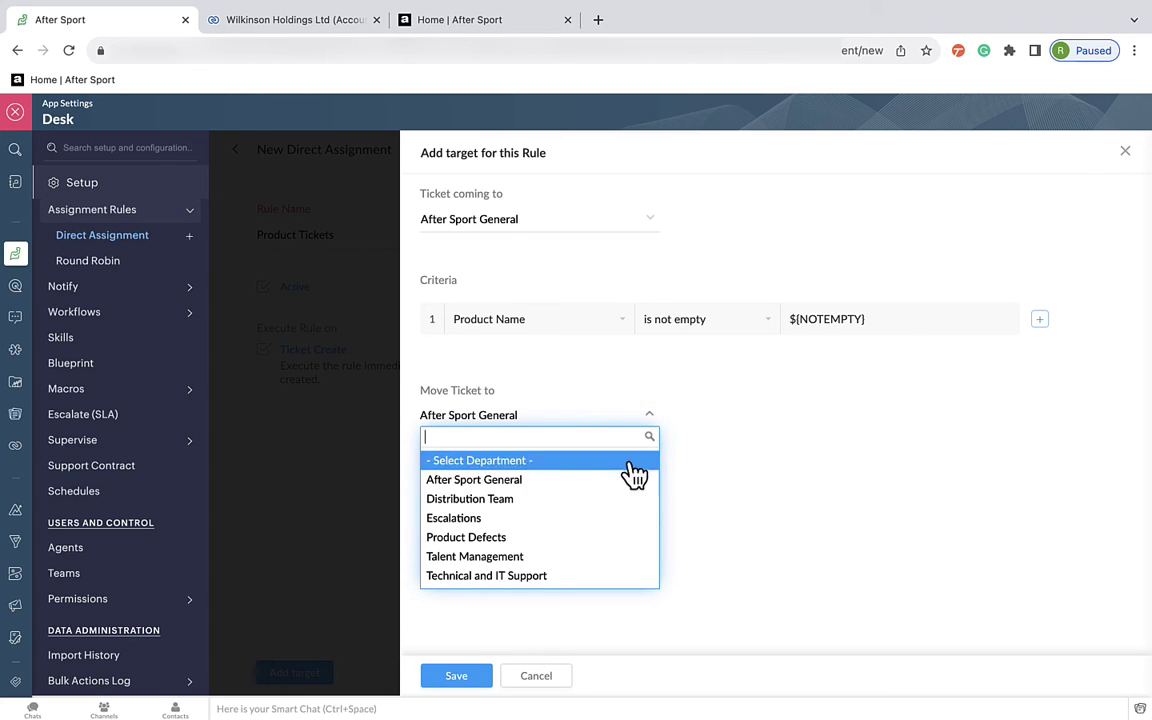
{"action": "left_click", "coordinate": [564, 538]}
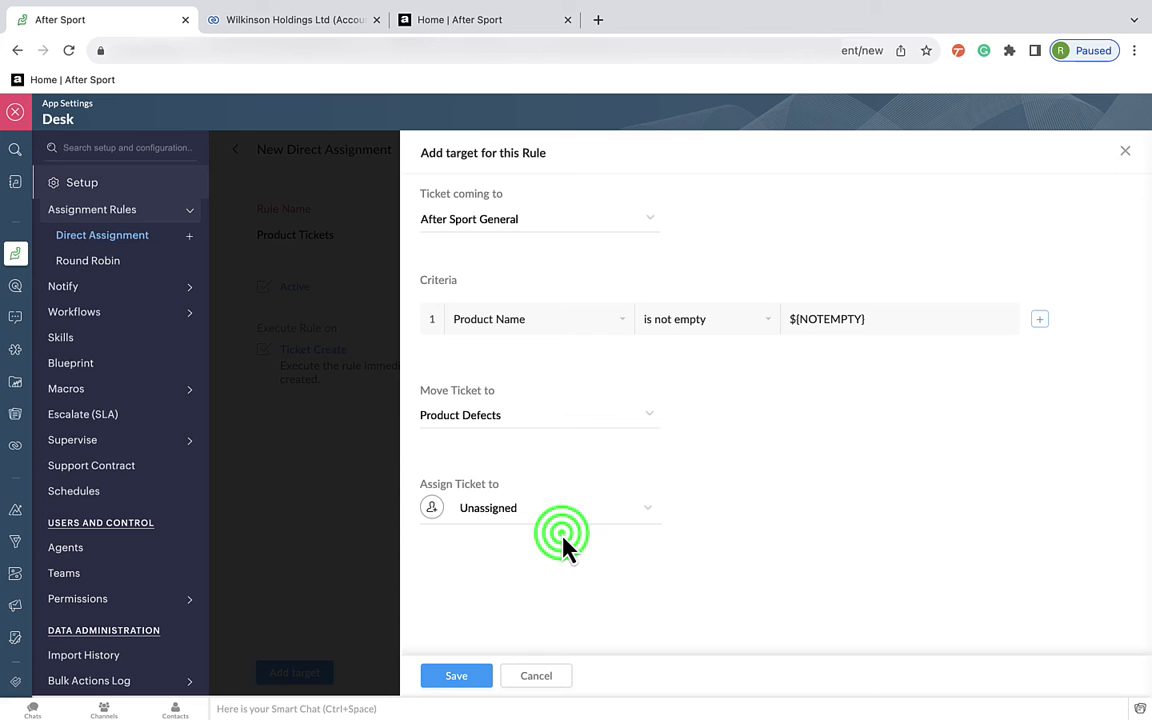
{"action": "left_click", "coordinate": [465, 680]}
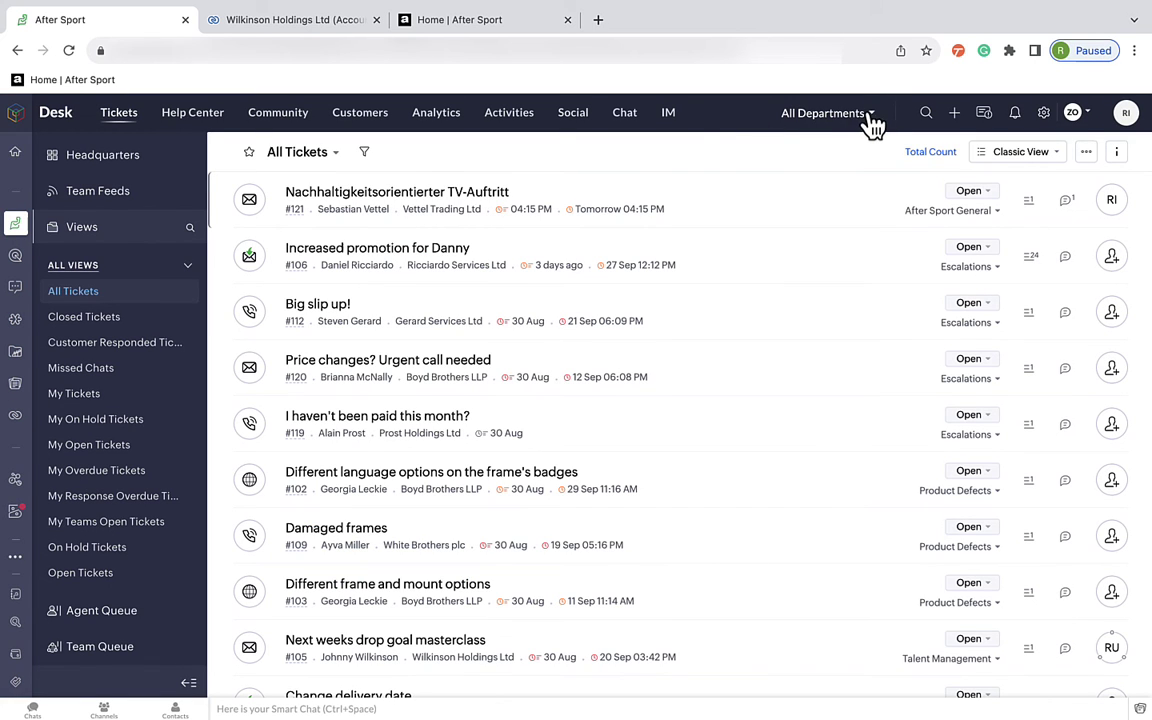
Filter the ticket list to show only the Product Defects department.
{"action": "left_click", "coordinate": [869, 114]}
{"action": "left_click", "coordinate": [809, 152]}
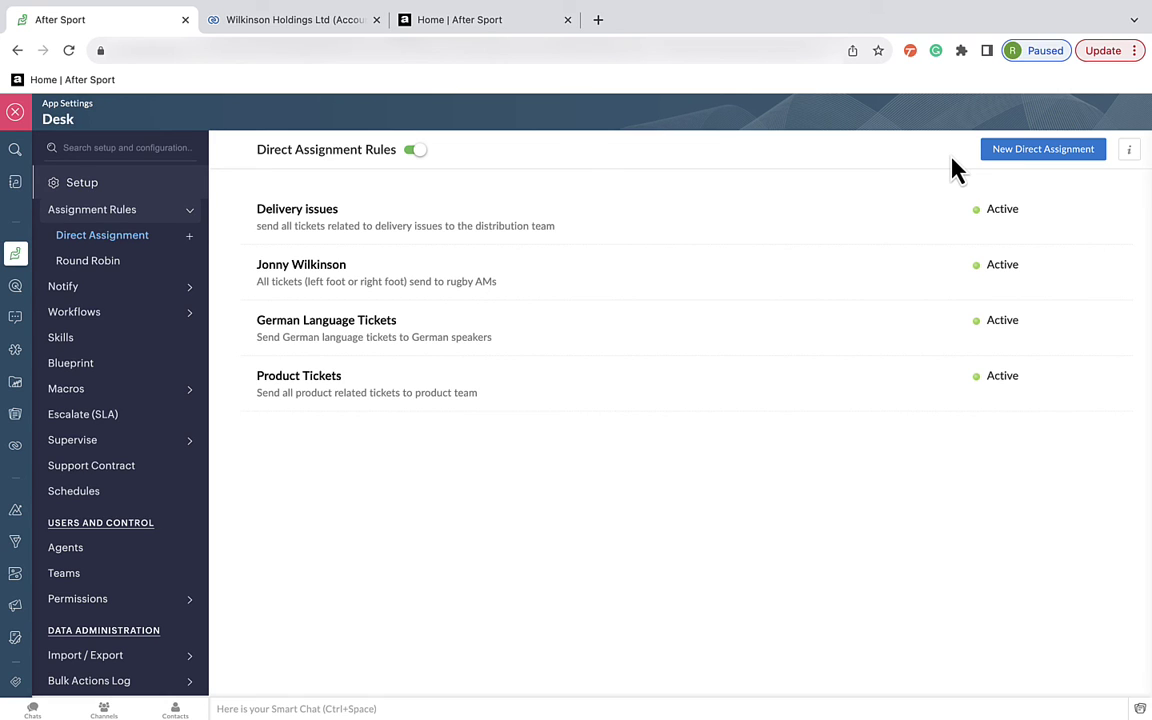
Create rule 'Escalations' described 'Escalate all necessary tickets', also running on ticket updates.
{"action": "left_click", "coordinate": [1006, 150]}
{"action": "left_click", "coordinate": [476, 247]}
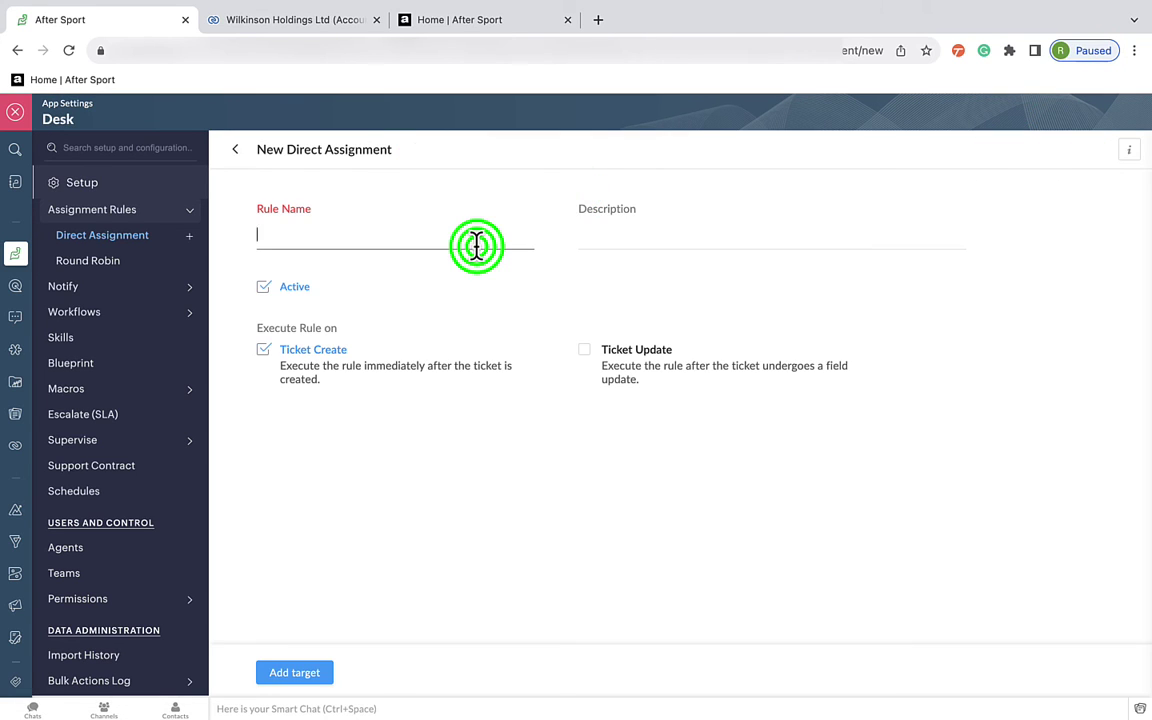
{"action": "type", "text": "Escalations"}
{"action": "left_click", "coordinate": [673, 240]}
{"action": "type", "text": "Escalate all n"}
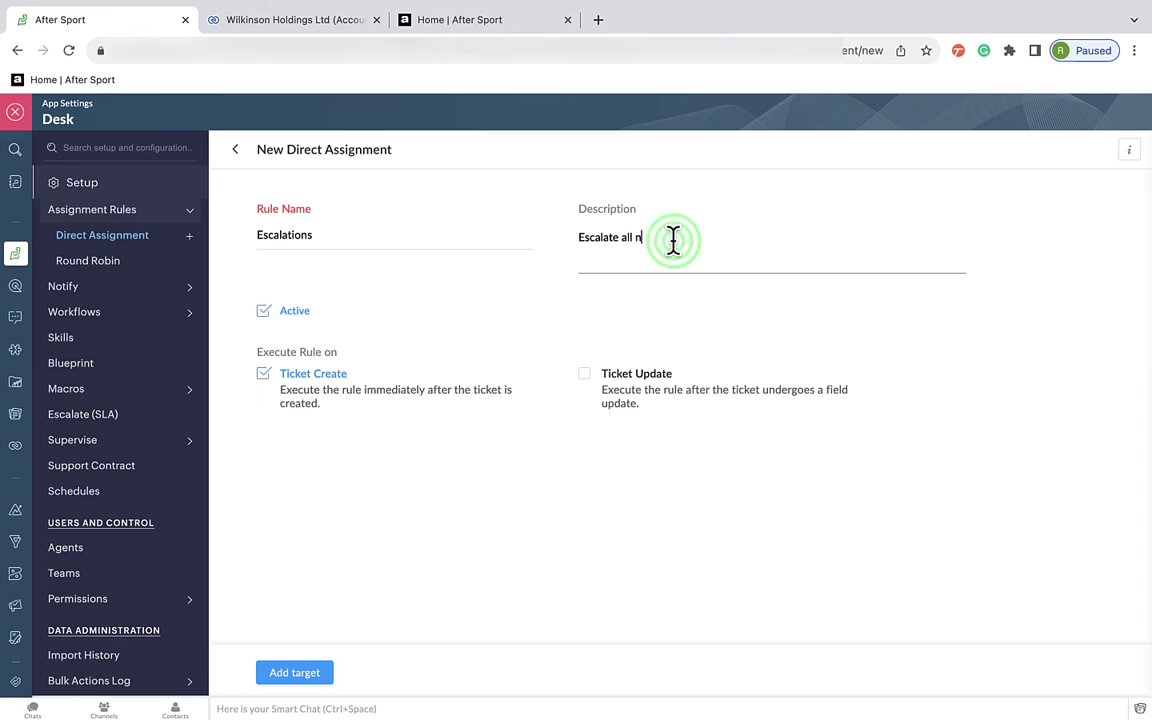
{"action": "type", "text": "ecessary tickets"}
{"action": "left_click", "coordinate": [764, 192]}
{"action": "left_click", "coordinate": [586, 352]}
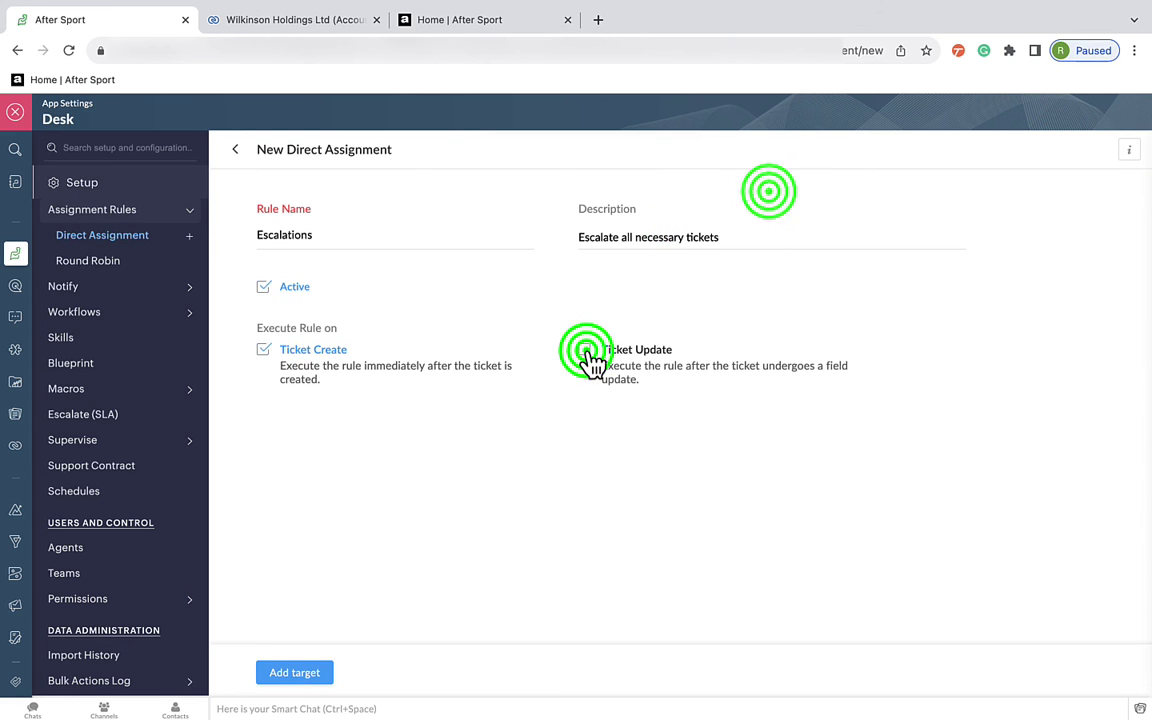
{"action": "left_click", "coordinate": [290, 674]}
Add target criteria Is Escalated, Is Overdue and Is Response Overdue, each set to true.
{"action": "left_click", "coordinate": [617, 321]}
{"action": "type", "text": "esc"}
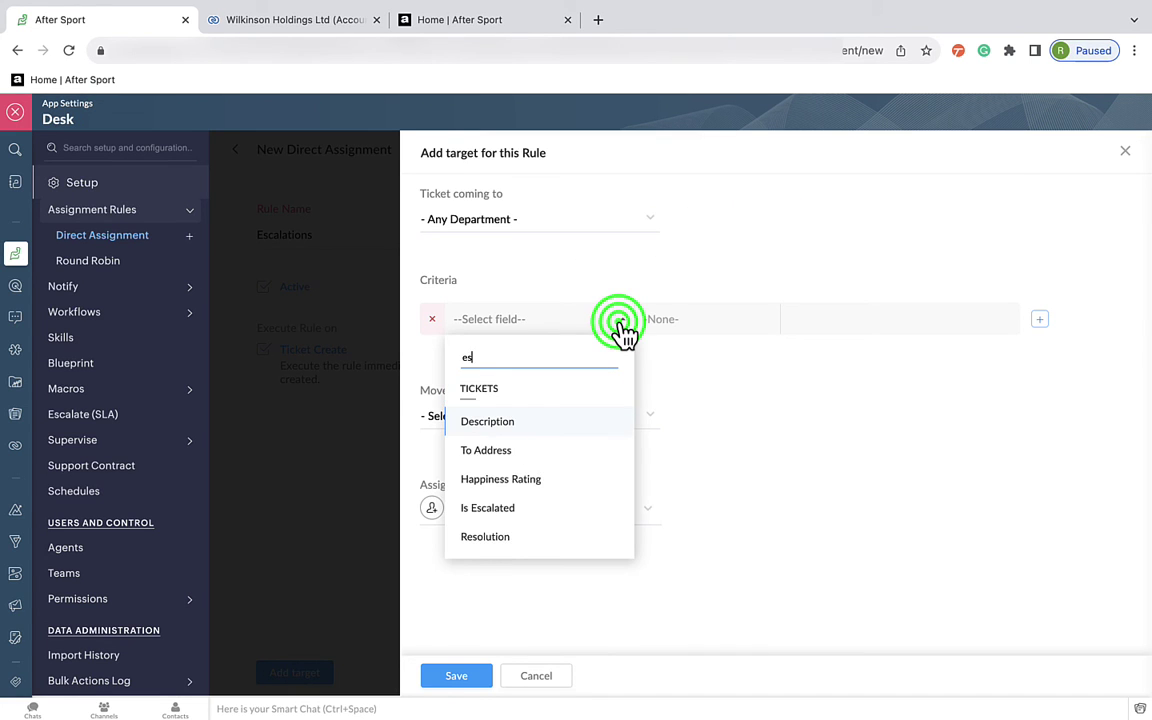
{"action": "left_click", "coordinate": [531, 450]}
{"action": "left_click", "coordinate": [796, 318]}
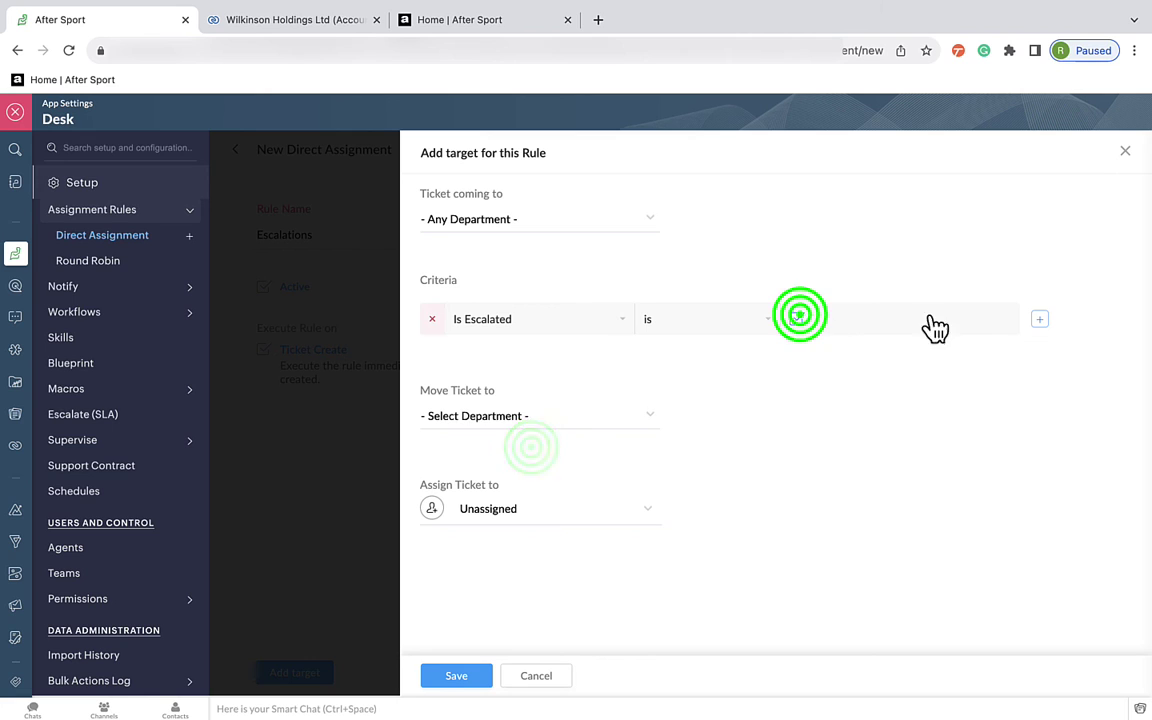
{"action": "left_click", "coordinate": [1039, 319]}
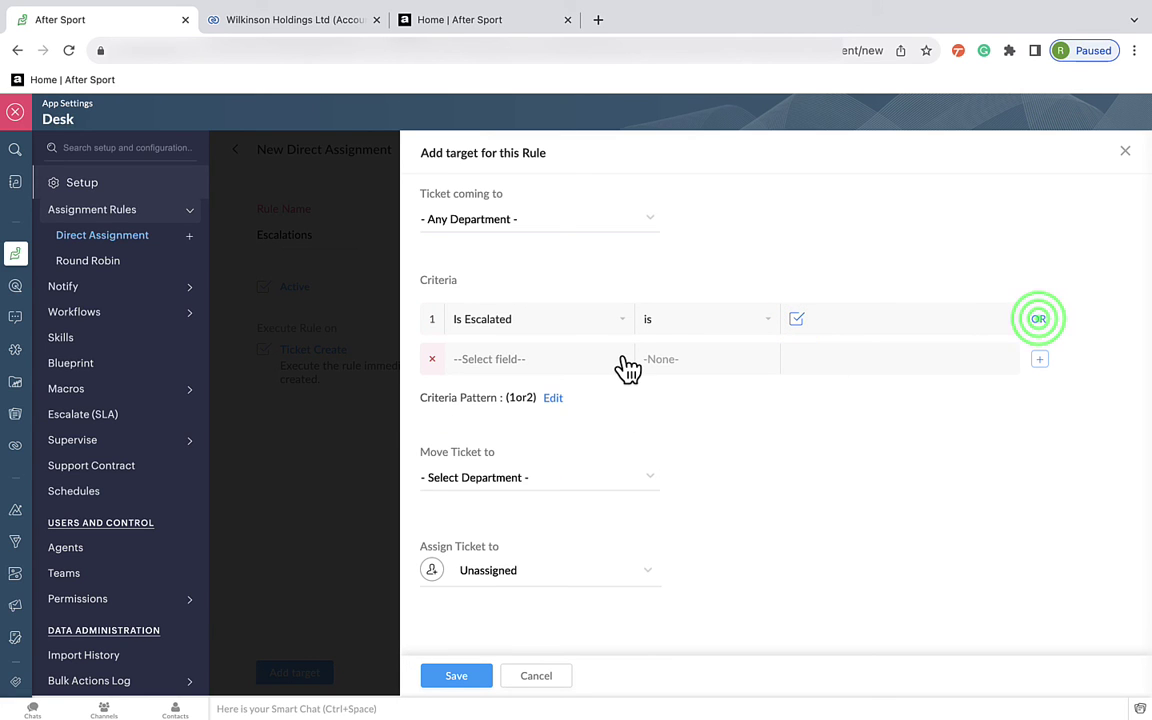
{"action": "left_click", "coordinate": [622, 360]}
{"action": "type", "text": "over"}
{"action": "left_click", "coordinate": [496, 458]}
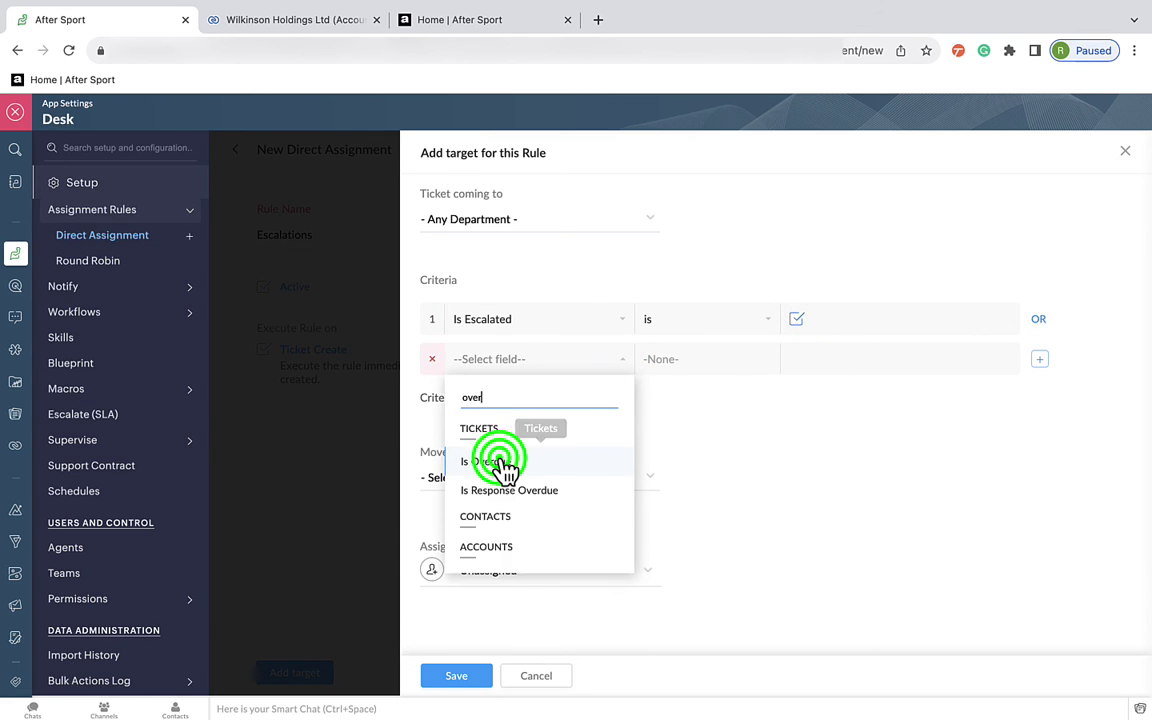
{"action": "left_click", "coordinate": [799, 358]}
{"action": "left_click", "coordinate": [1039, 359]}
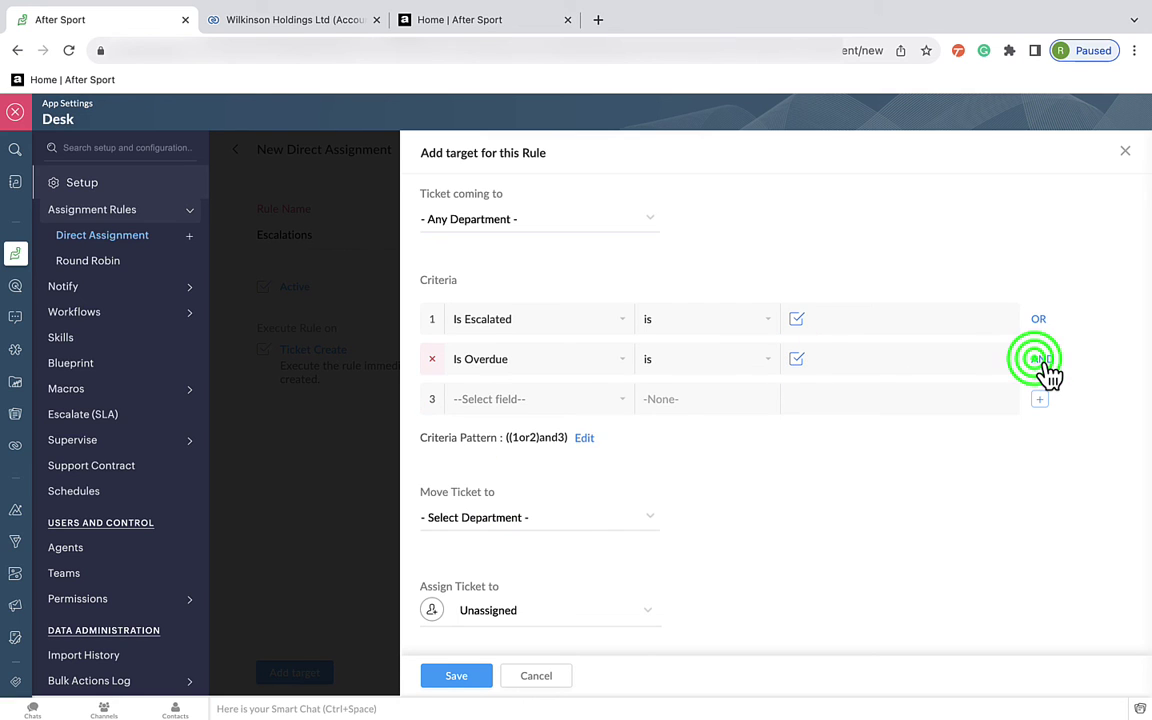
{"action": "left_click", "coordinate": [609, 399]}
{"action": "type", "text": "over"}
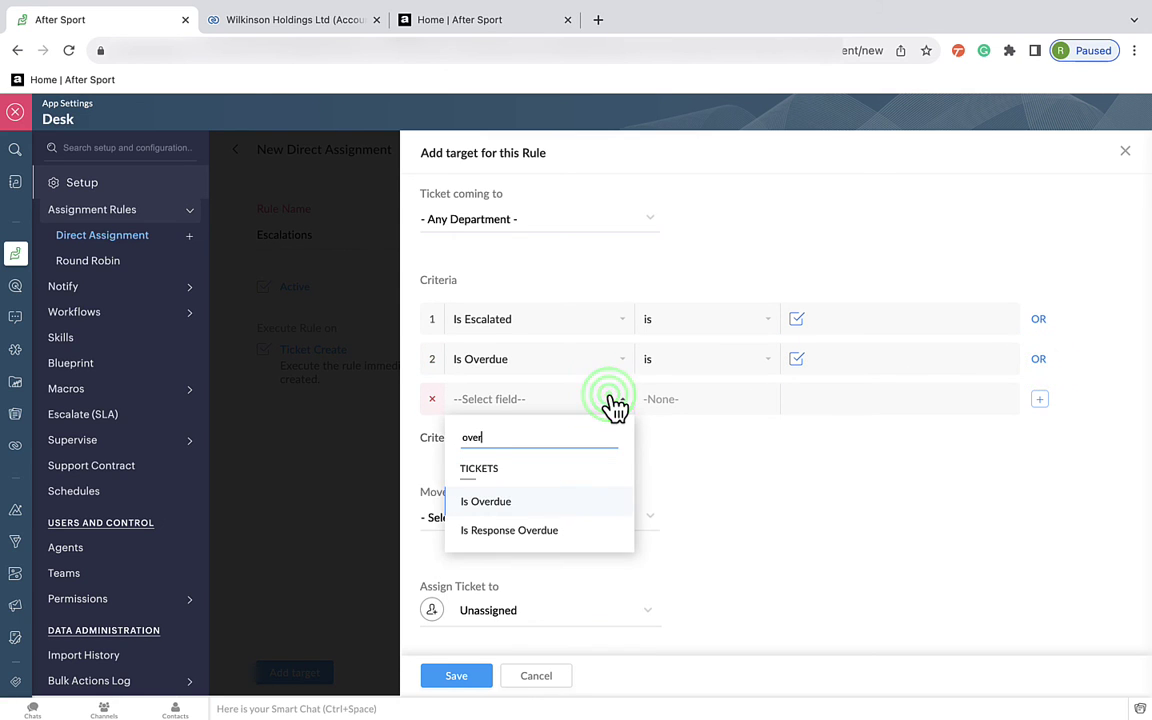
{"action": "left_click", "coordinate": [503, 528]}
{"action": "left_click", "coordinate": [796, 399]}
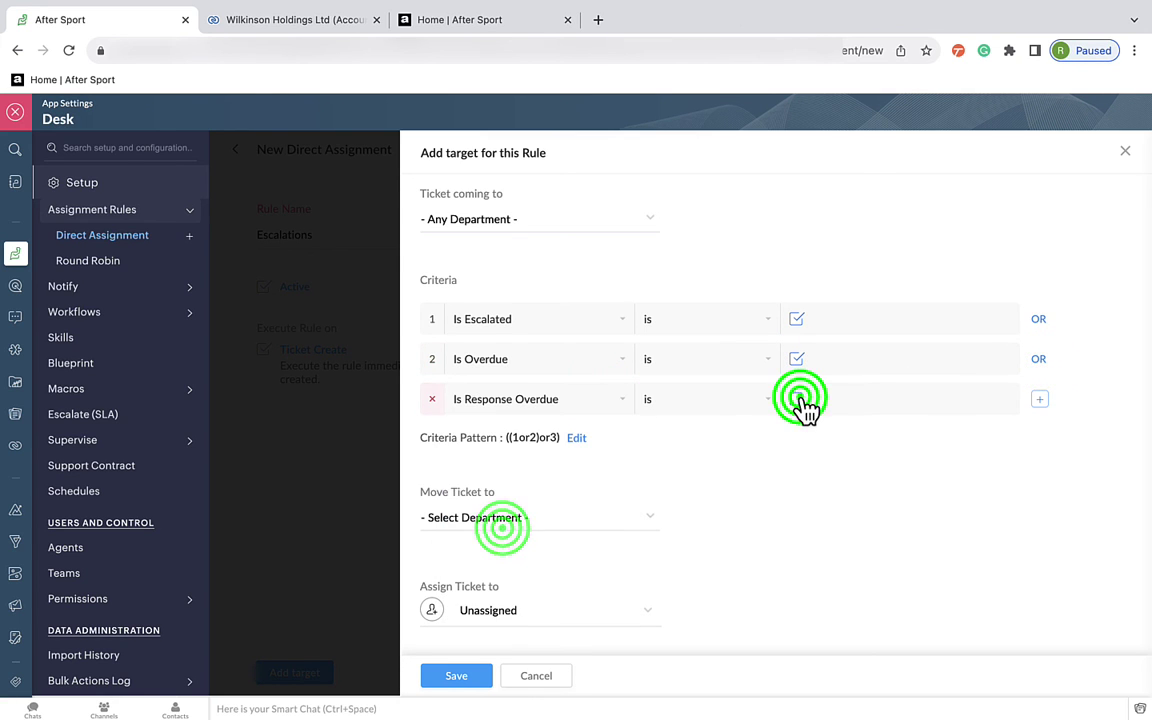
Add OR criteria Priority is Very High and Number of Threads greater than 8.
{"action": "left_click", "coordinate": [1039, 399]}
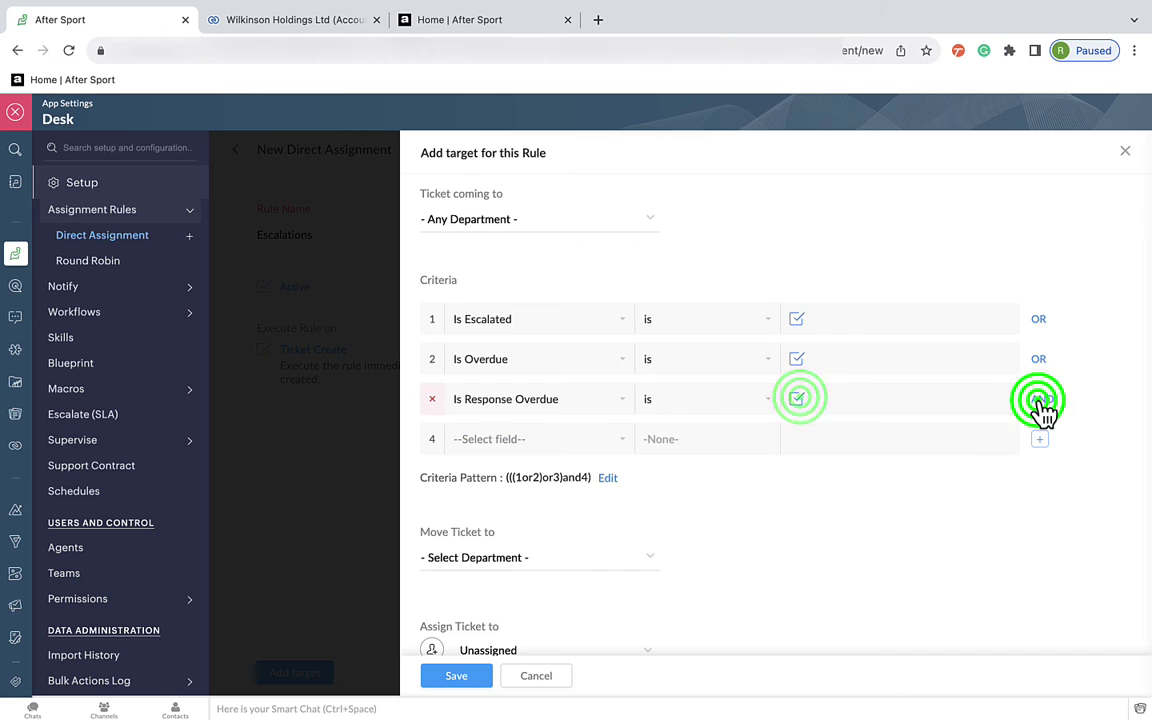
{"action": "left_click", "coordinate": [596, 440]}
{"action": "type", "text": "priority"}
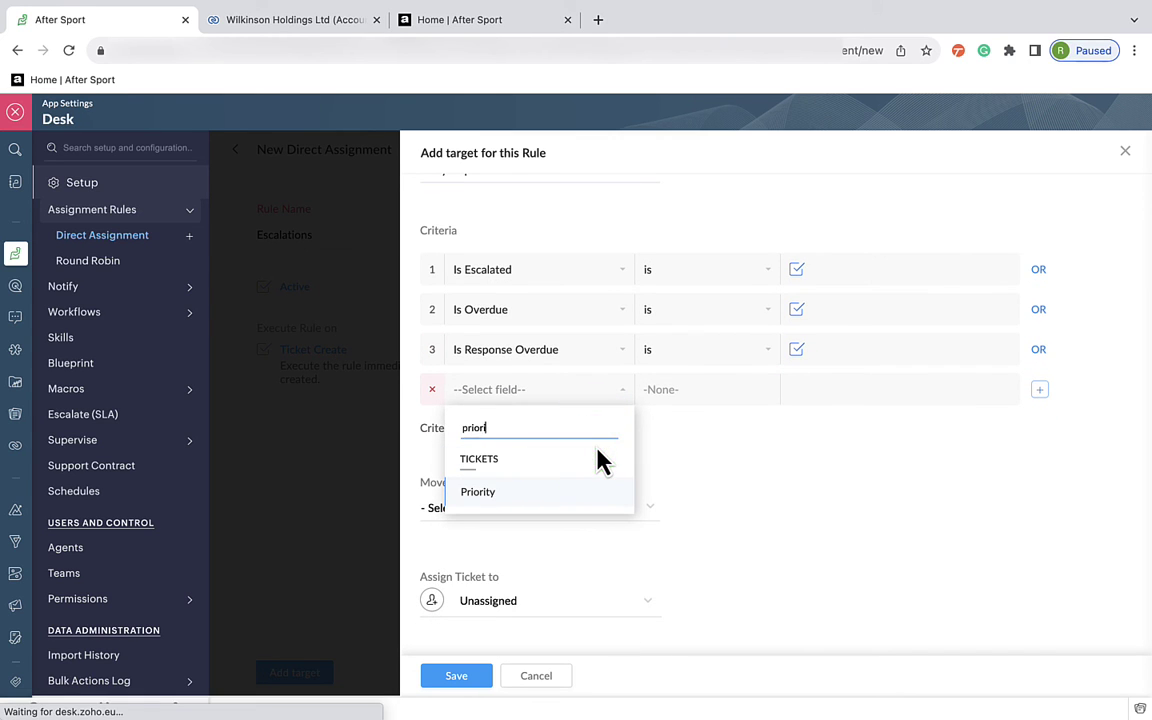
{"action": "left_click", "coordinate": [557, 493]}
{"action": "left_click", "coordinate": [851, 396]}
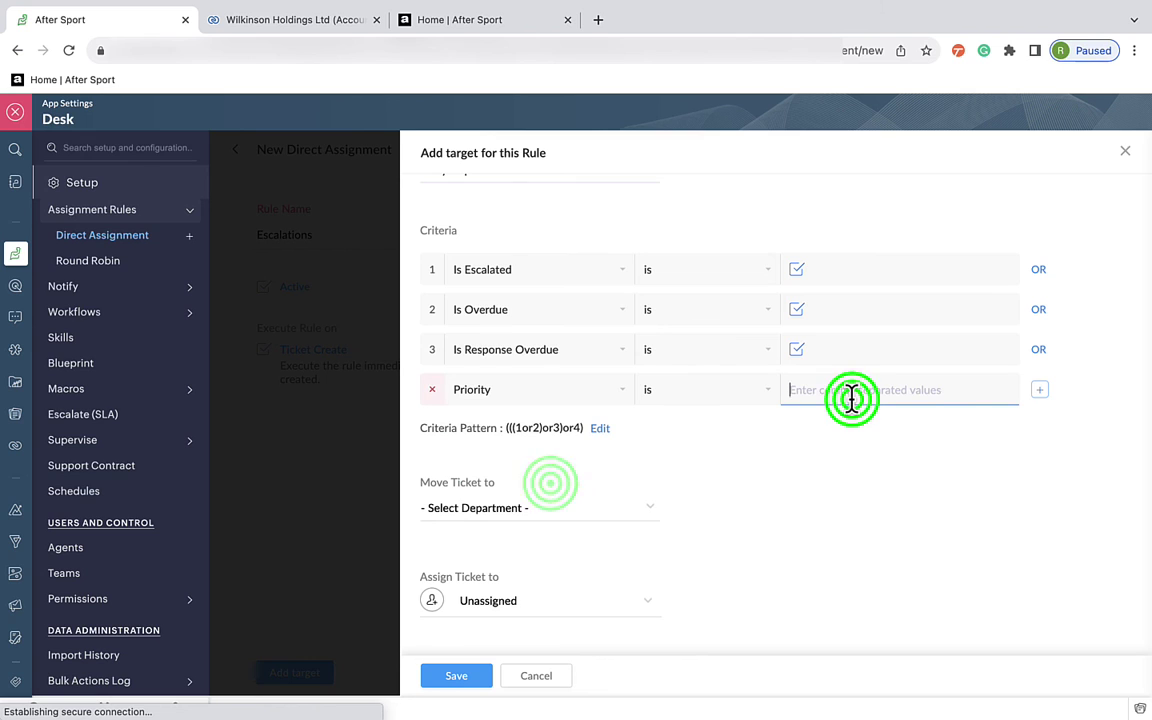
{"action": "type", "text": "Very High"}
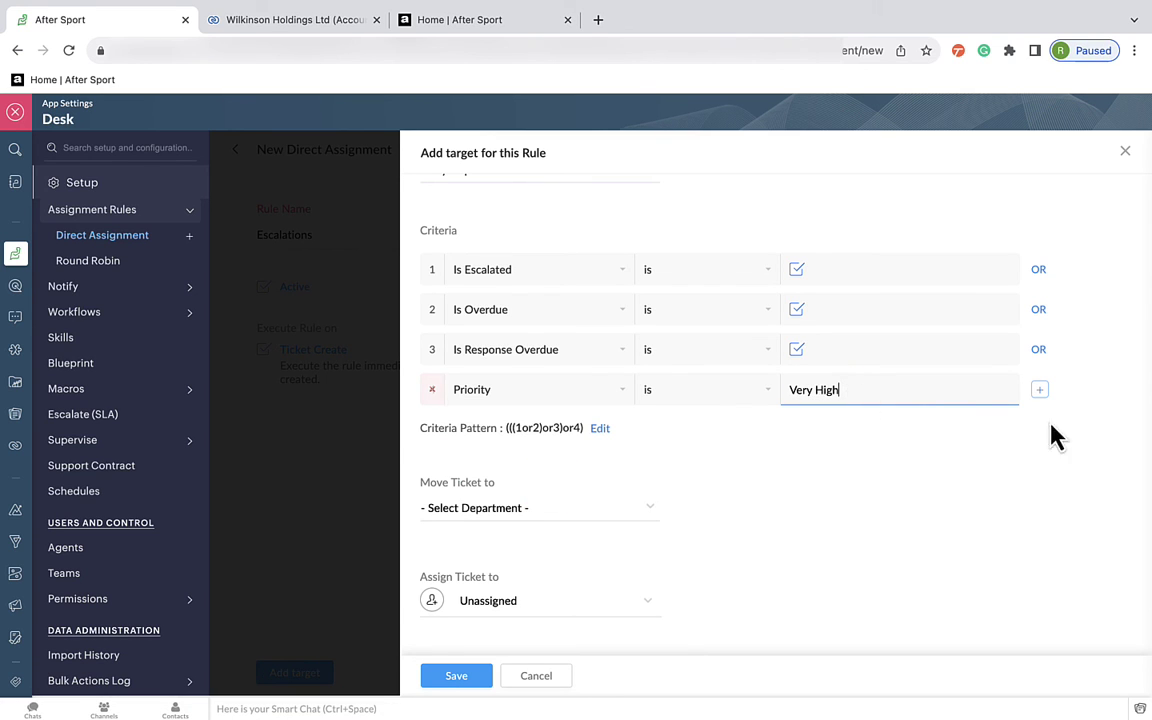
{"action": "left_click", "coordinate": [1041, 391]}
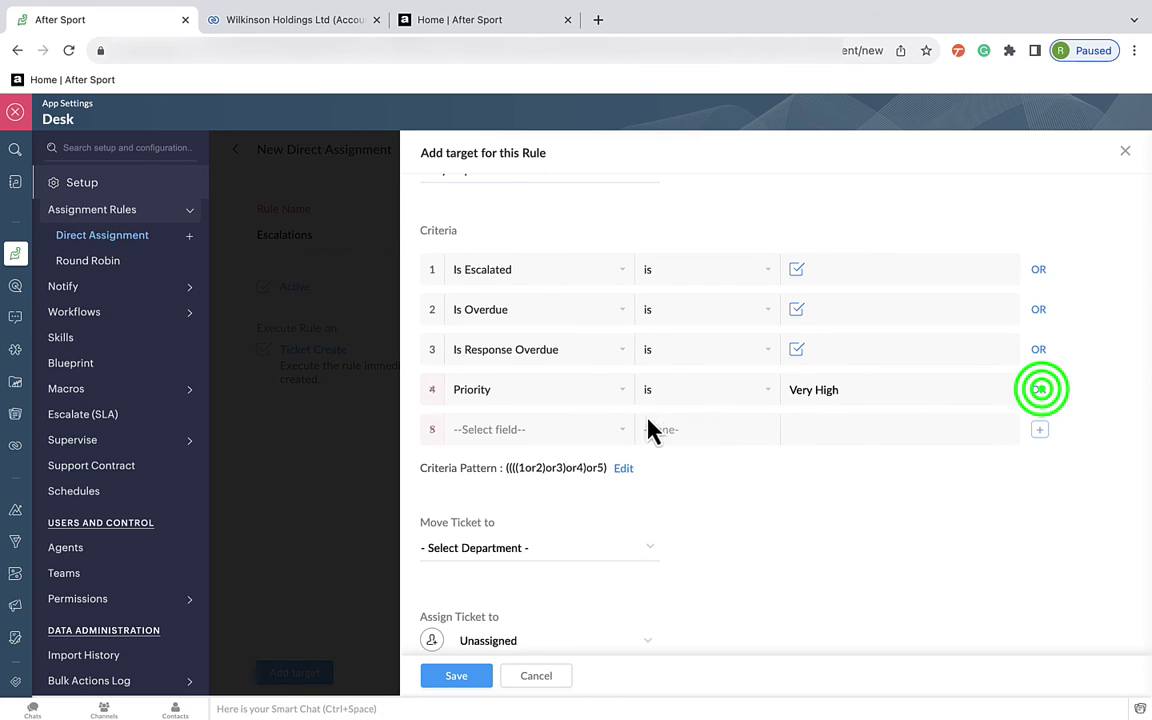
{"action": "left_click", "coordinate": [617, 432]}
{"action": "type", "text": "threads"}
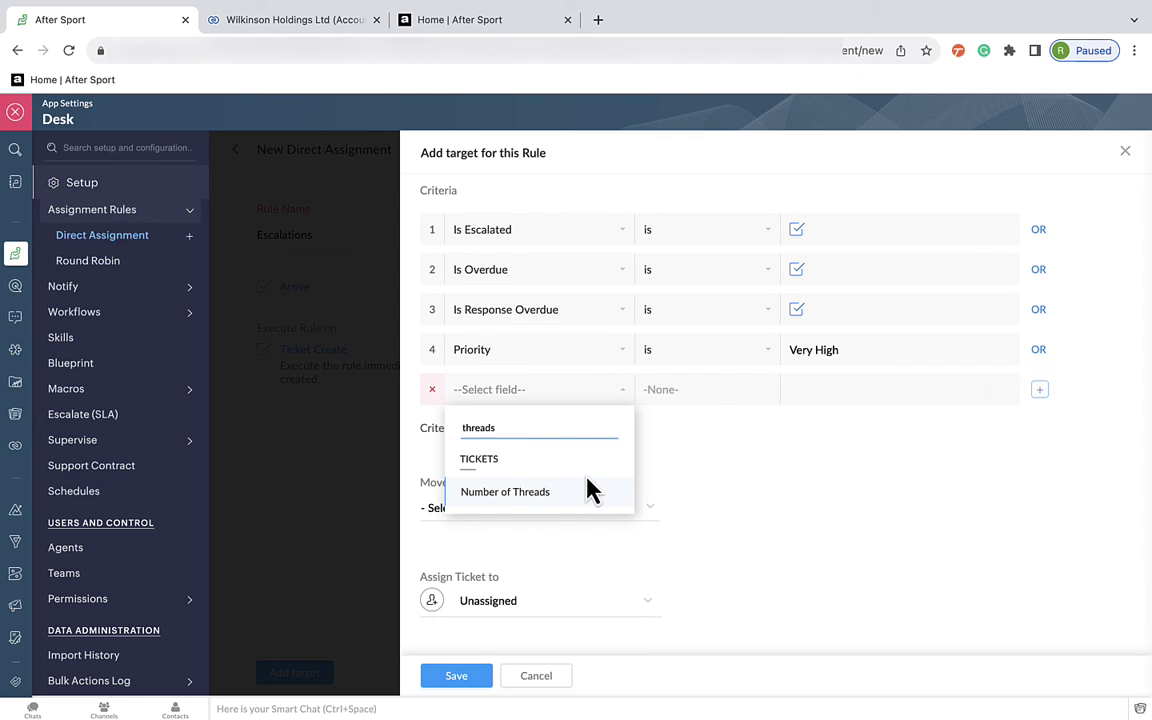
{"action": "left_click", "coordinate": [571, 487]}
{"action": "left_click", "coordinate": [737, 400]}
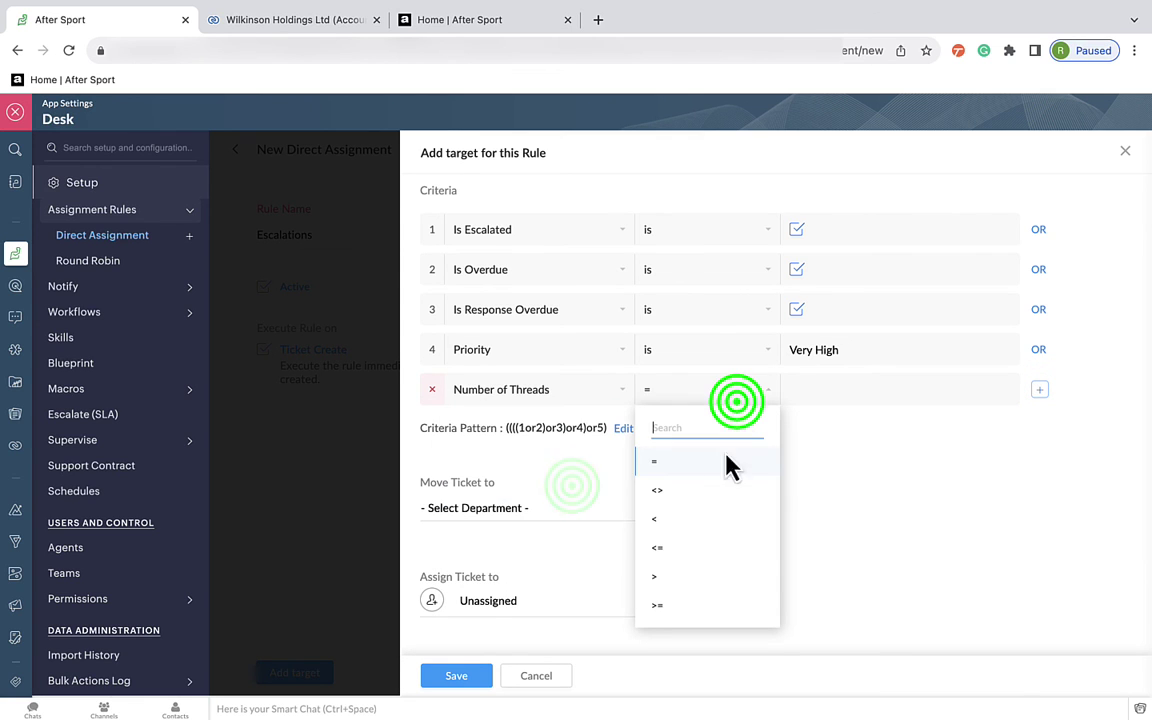
{"action": "left_click", "coordinate": [684, 577]}
{"action": "left_click", "coordinate": [860, 396]}
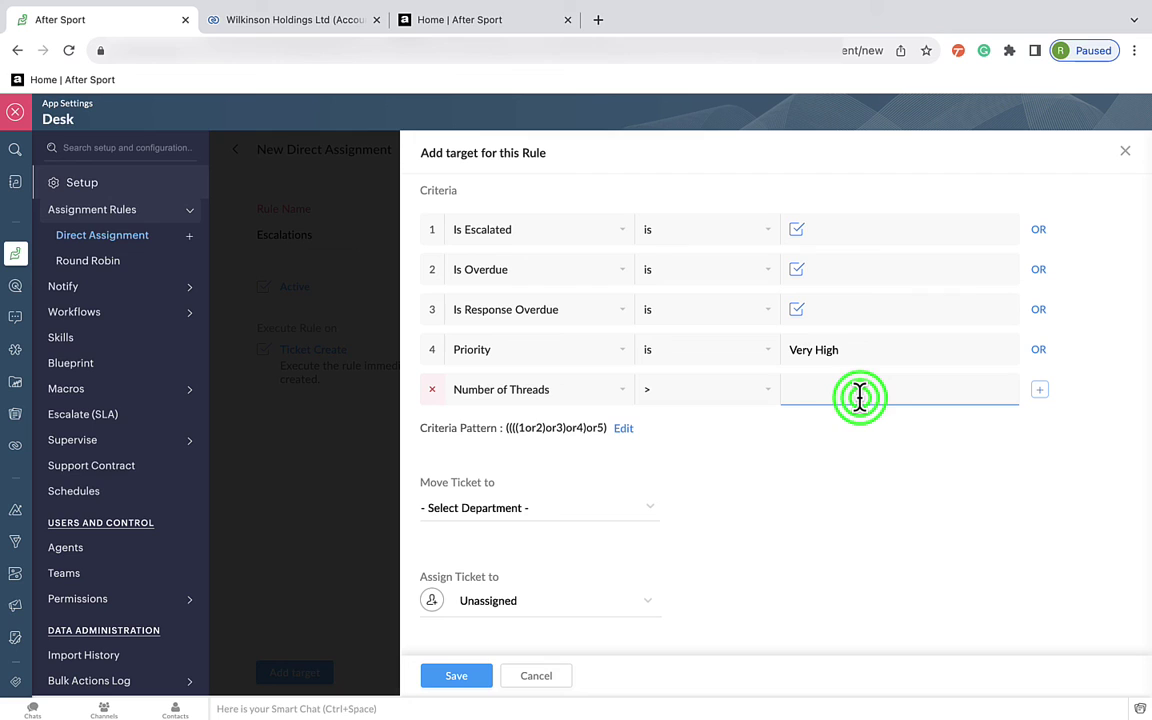
{"action": "type", "text": "8"}
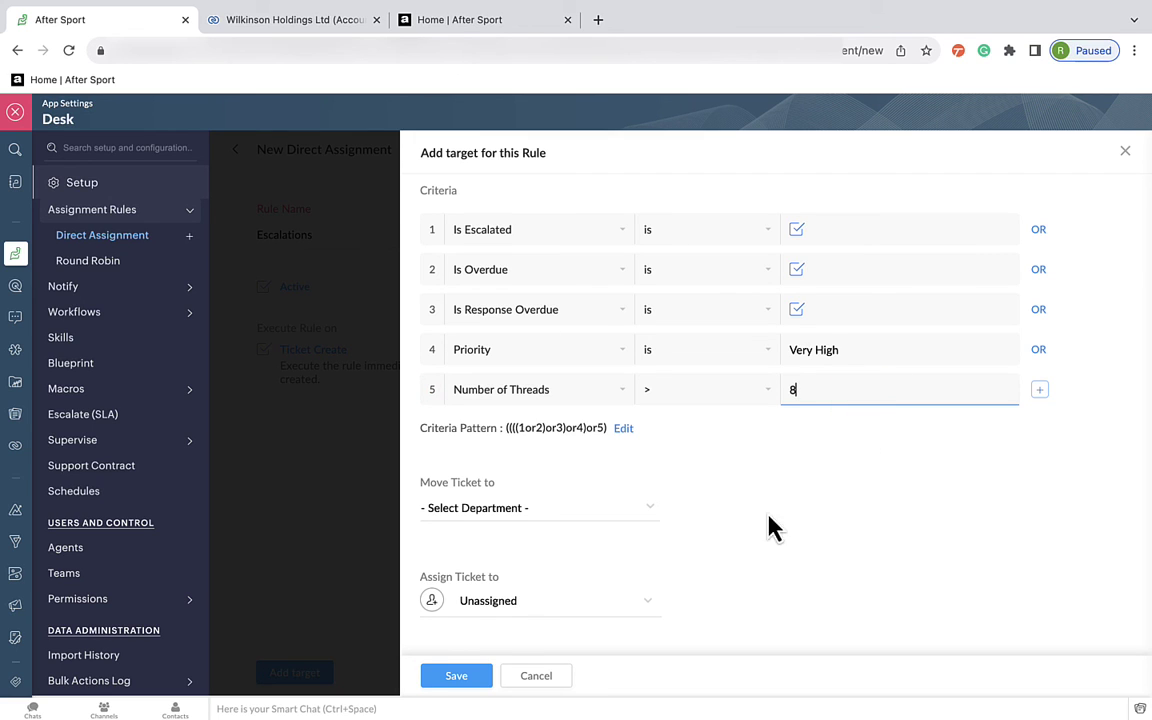
Move matching tickets to the Escalations department and save the target.
{"action": "left_click", "coordinate": [648, 510]}
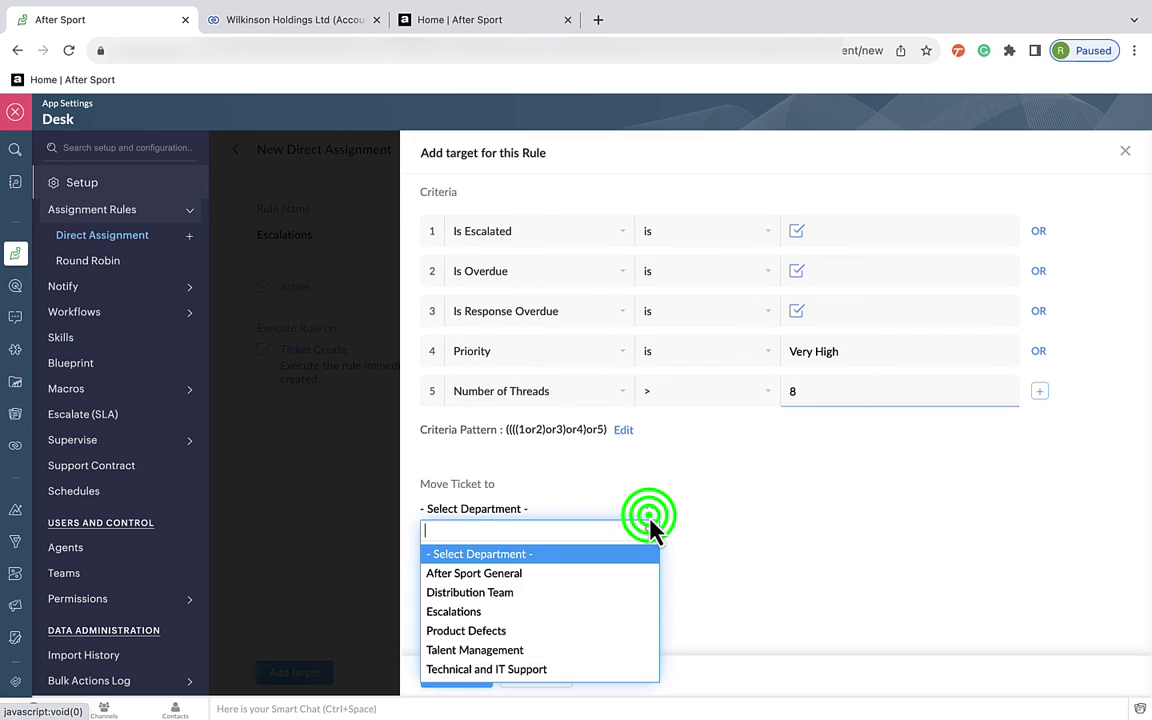
{"action": "left_click", "coordinate": [581, 613]}
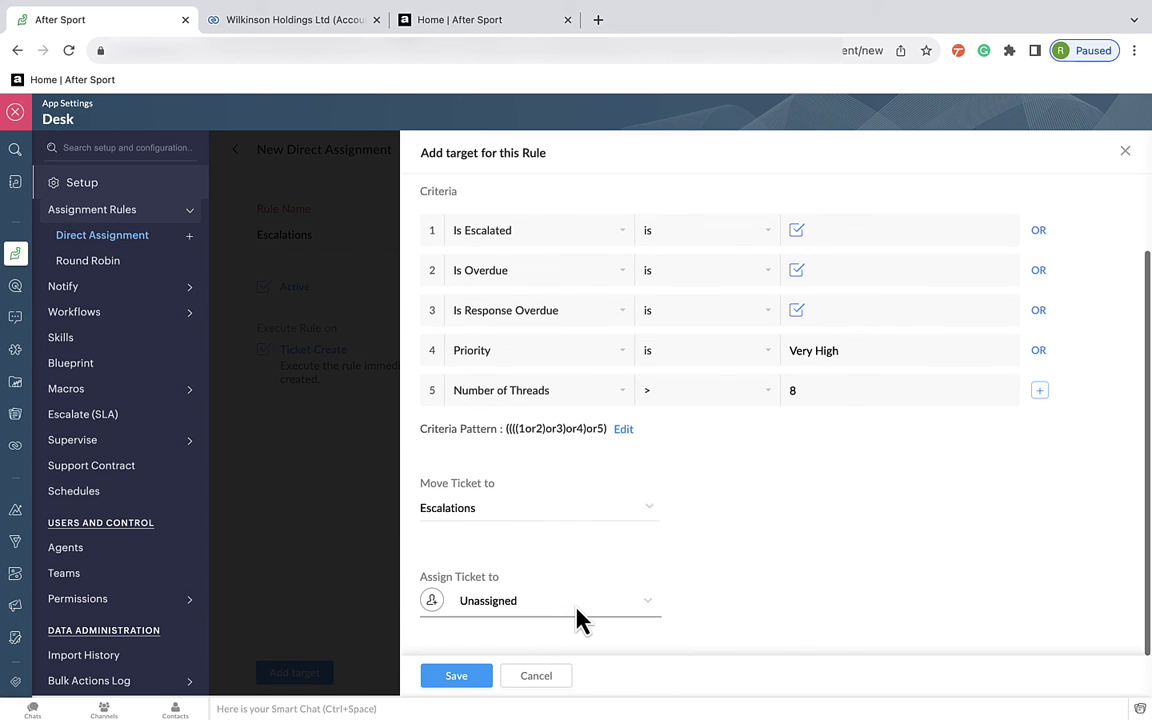
{"action": "left_click", "coordinate": [466, 679]}
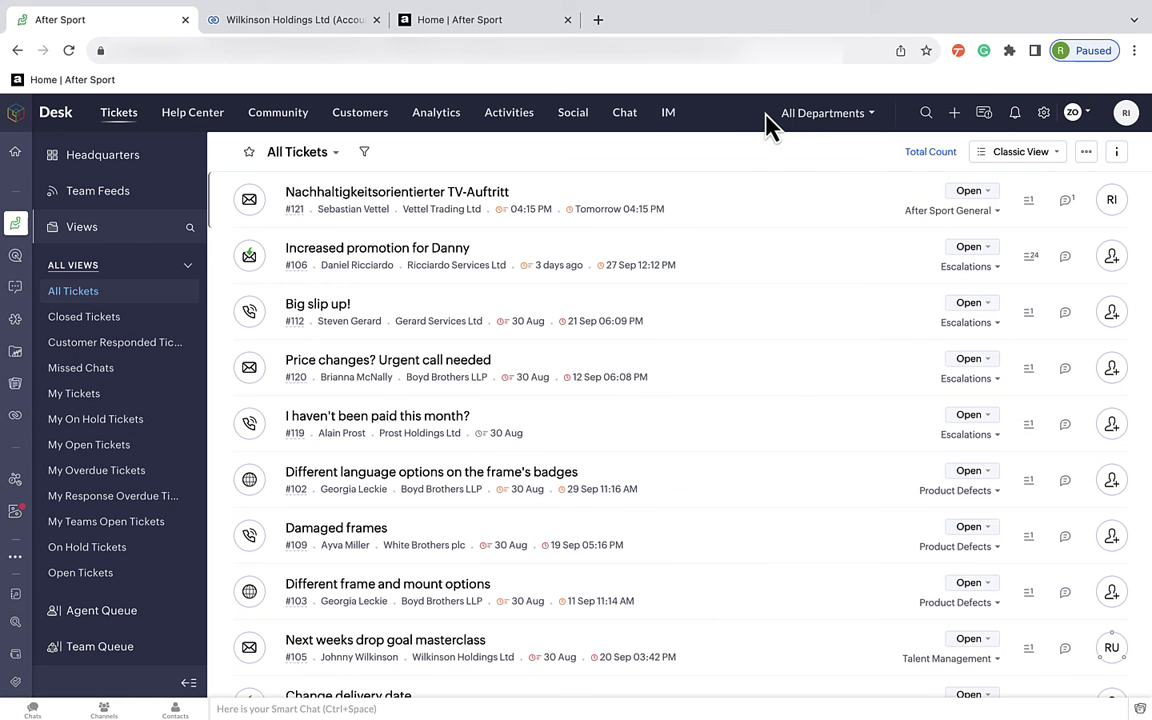
Show only Escalations department tickets, then go to the Setup page.
{"action": "left_click", "coordinate": [790, 116]}
{"action": "left_click", "coordinate": [767, 150]}
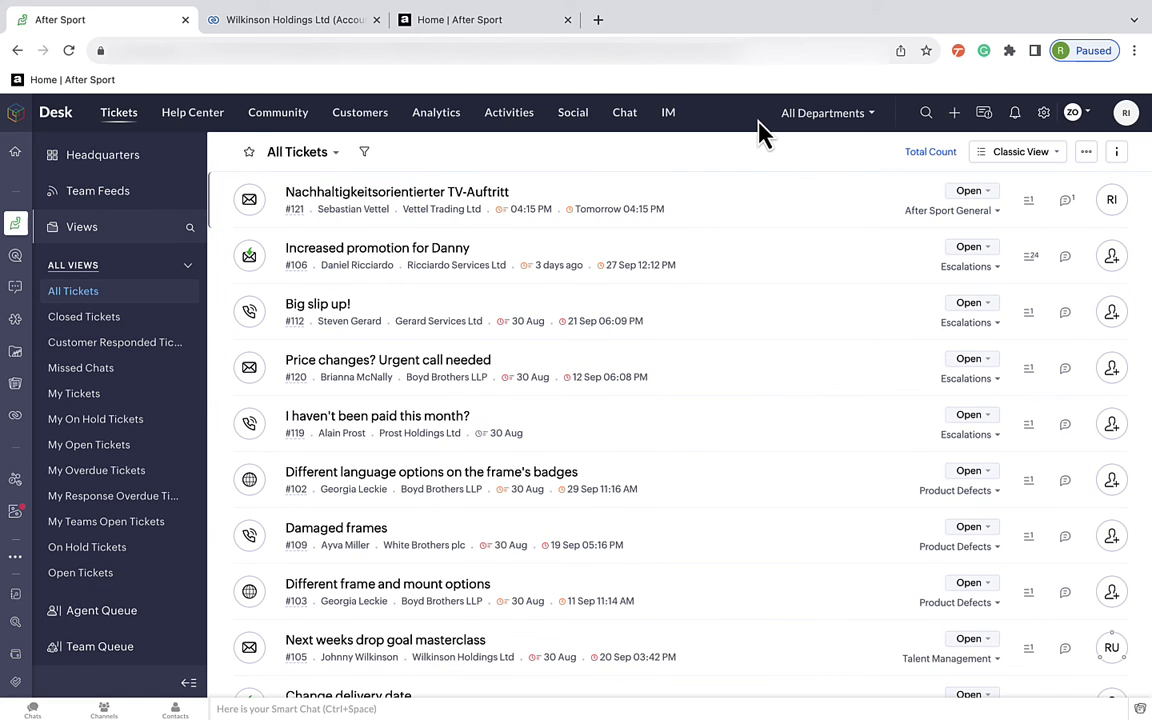
{"action": "left_click", "coordinate": [1045, 115]}
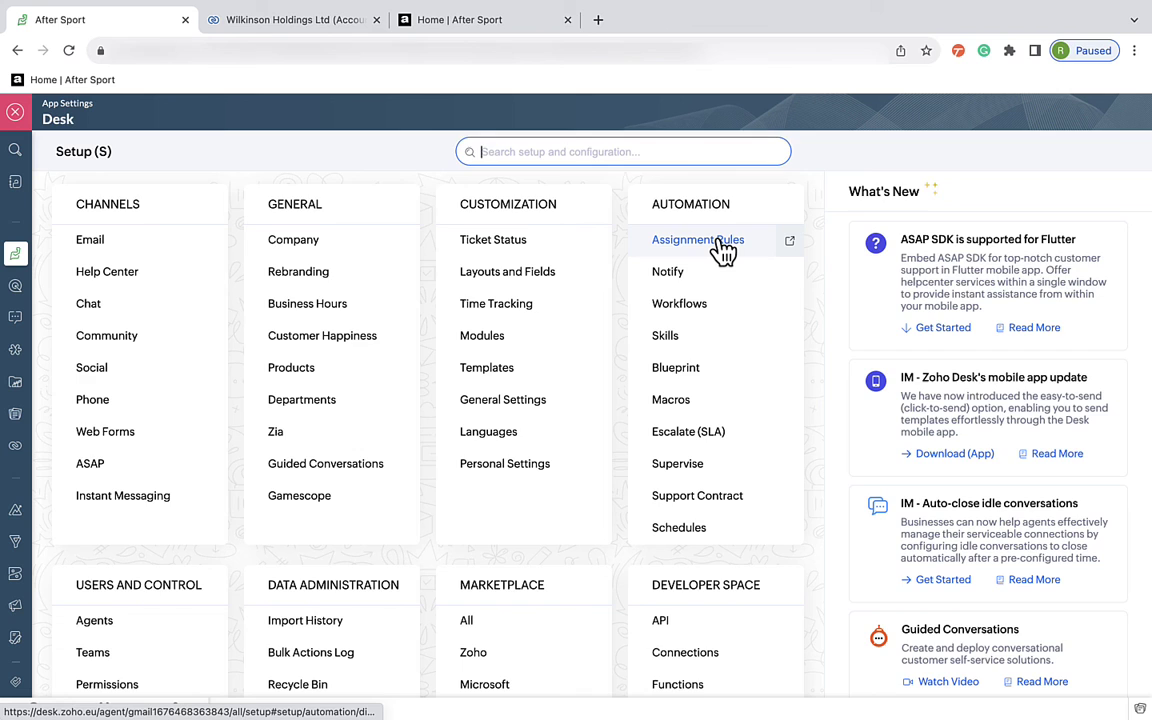
Open Automation's Assignment Rules to see all five active rules, Escalations last.
{"action": "left_click", "coordinate": [720, 243]}
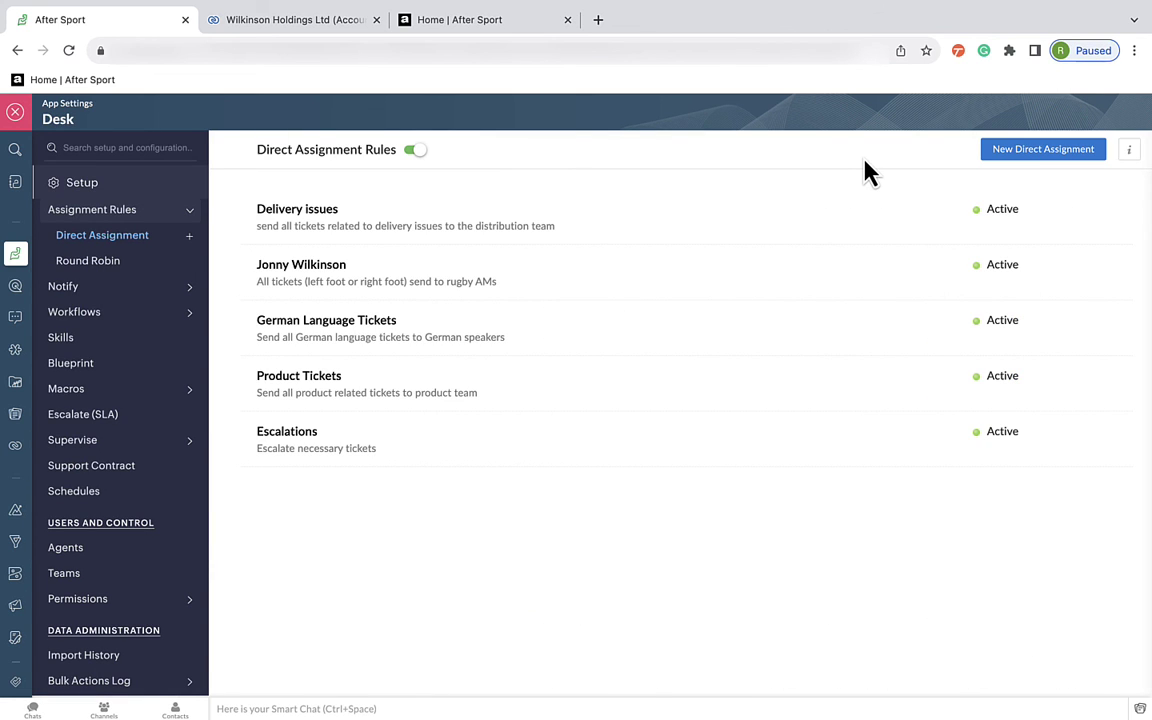